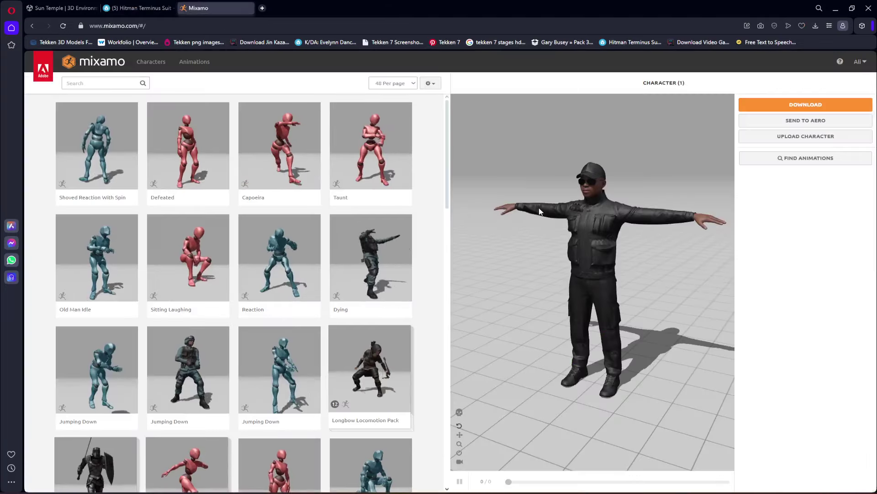
# Open Mixamo's character upload dialog and view the Hitman Terminus Suit model page on Sketchfab.
pyautogui.click(803, 145)
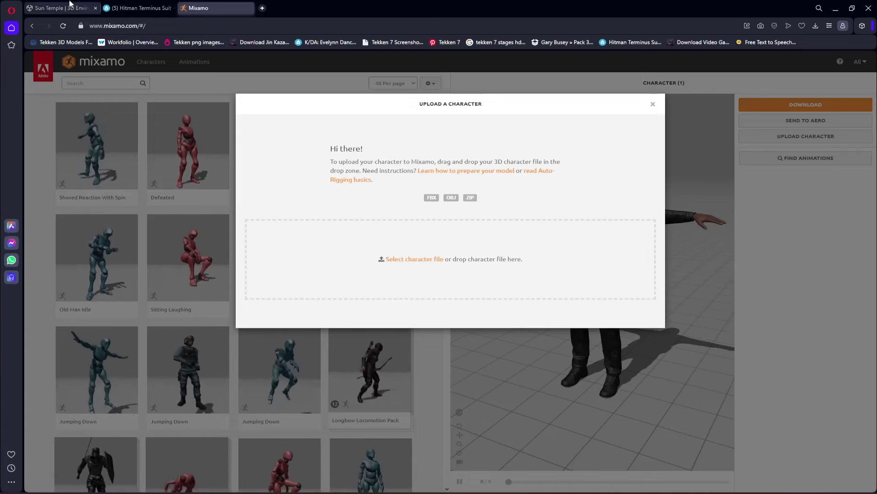
pyautogui.click(140, 8)
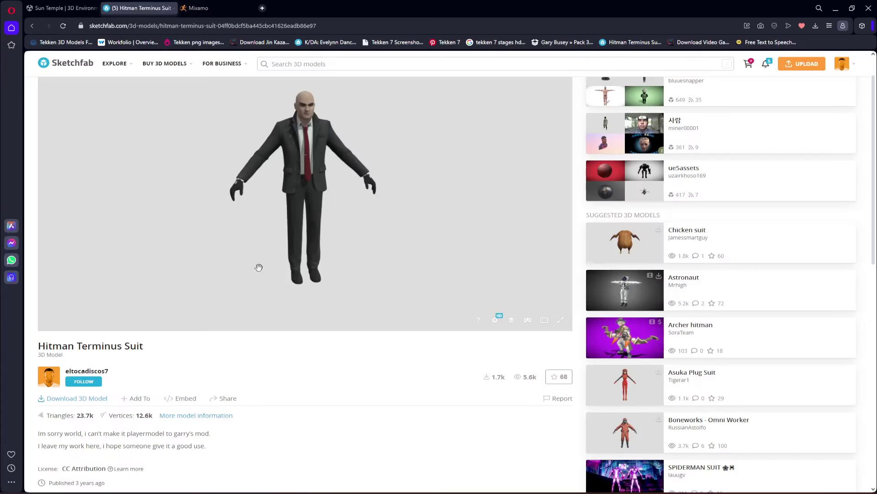
pyautogui.hotkey('ctrl', 'Tab')
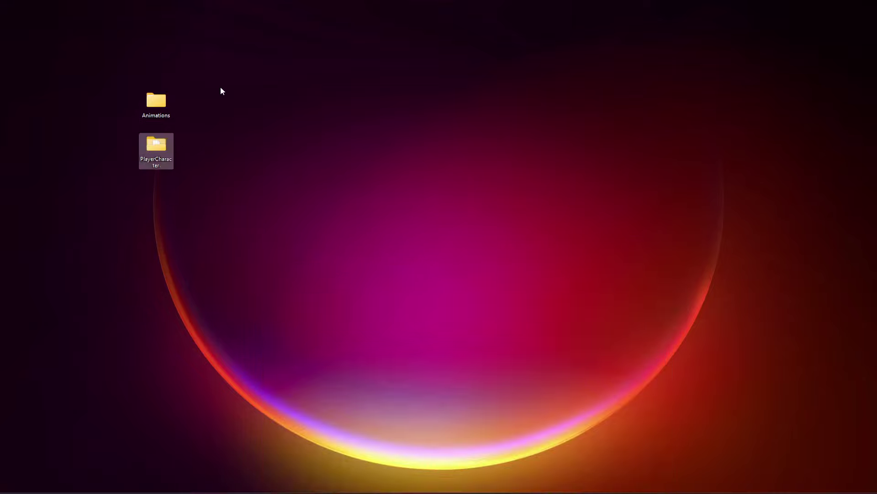
# Import the Animations and PlayerCharacter folders from the desktop into the Assets folder of the HitmanClone project in Unity.
pyautogui.moveTo(221, 88); pyautogui.dragTo(119, 208)
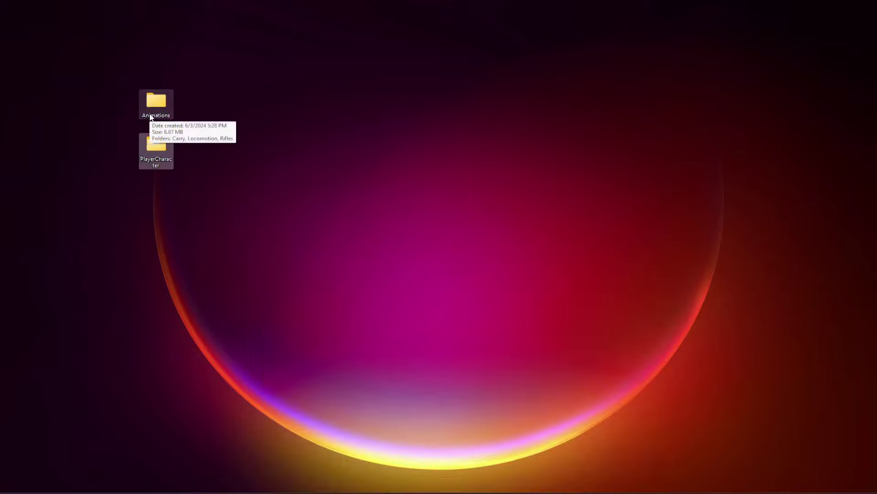
pyautogui.moveTo(156, 107); pyautogui.dragTo(529, 405)
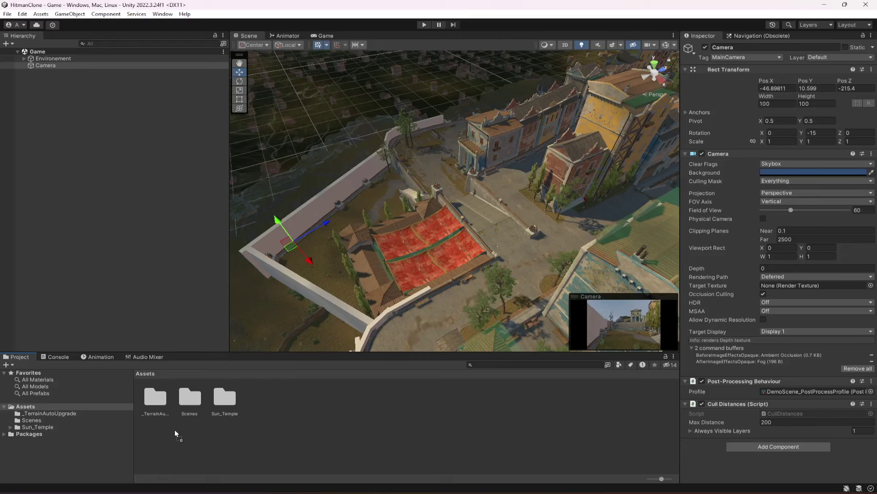
pyautogui.moveTo(57, 414); pyautogui.dragTo(47, 411)
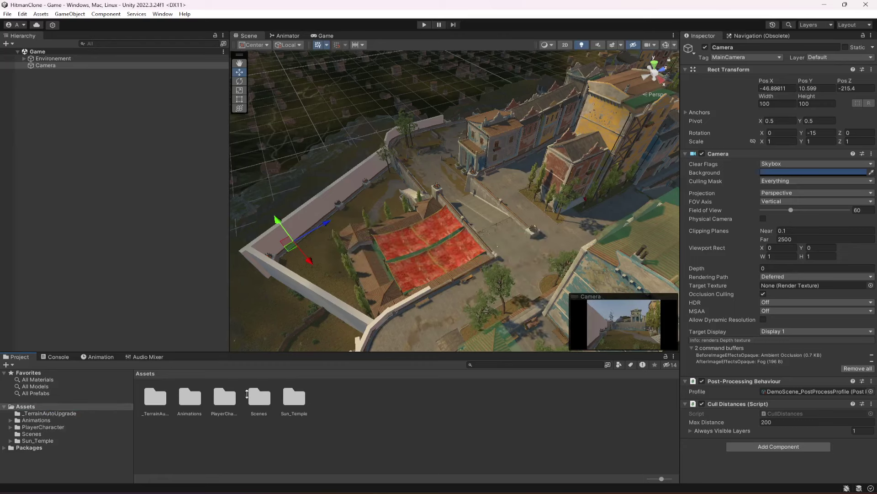
# Examine the Carrying clip in Animations/Carry, including its preview, loop settings and root transform settings.
pyautogui.click(46, 413)
pyautogui.click(40, 420)
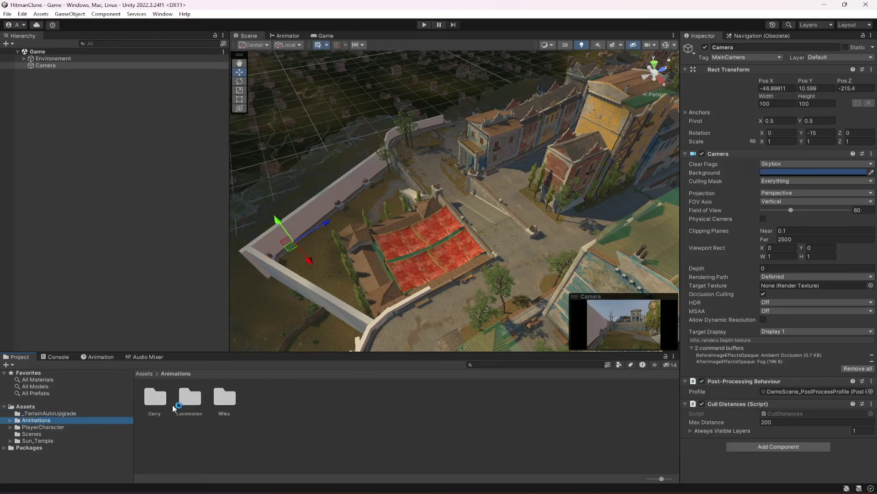
pyautogui.doubleClick(157, 396)
pyautogui.click(156, 397)
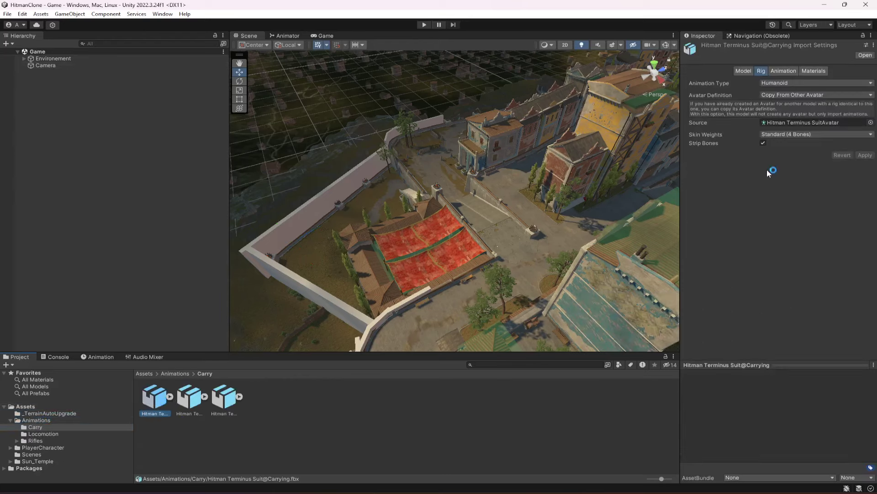
pyautogui.click(784, 71)
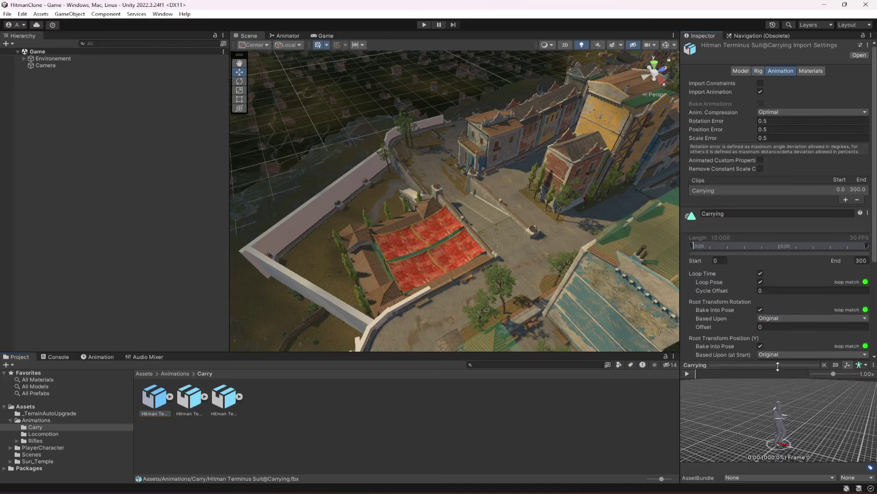
pyautogui.moveTo(778, 366); pyautogui.dragTo(787, 297)
pyautogui.moveTo(787, 391); pyautogui.dragTo(724, 391)
pyautogui.scroll(-4, 744, 240)
pyautogui.scroll(-2, 762, 181)
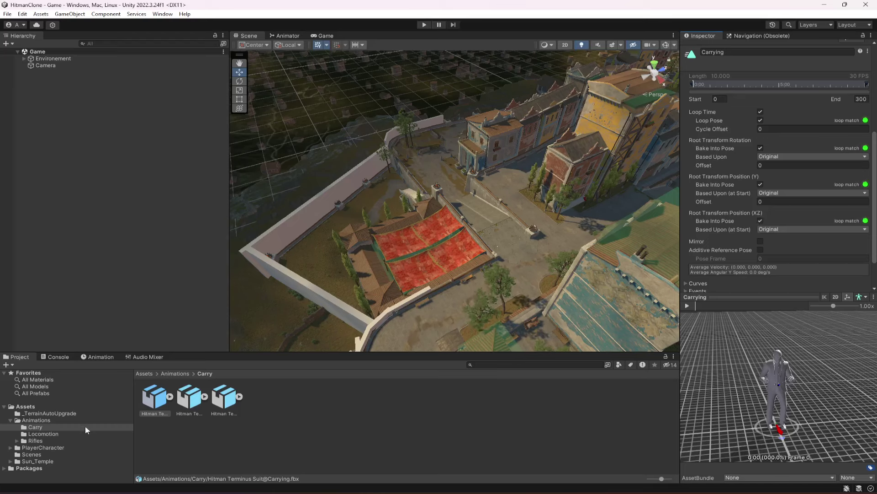
# Check the animation import settings of the other Carry clips and of the clips in the Locomotion folder.
pyautogui.click(179, 404)
pyautogui.click(223, 404)
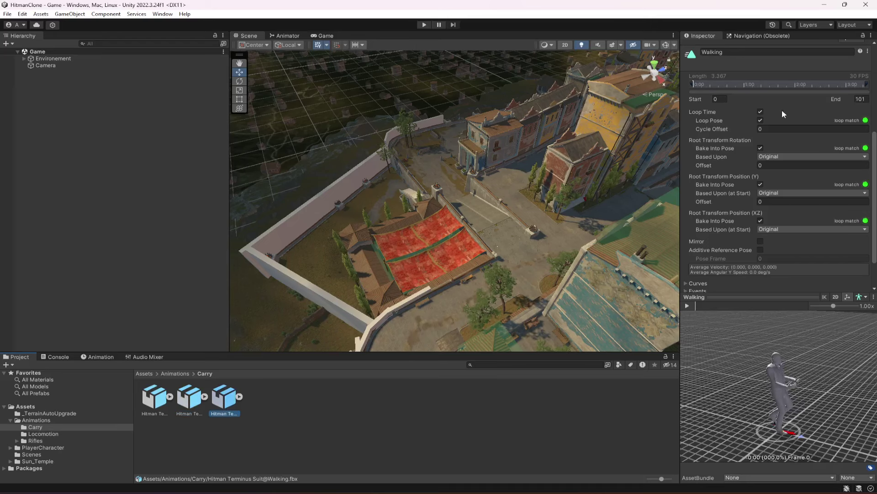
pyautogui.click(54, 436)
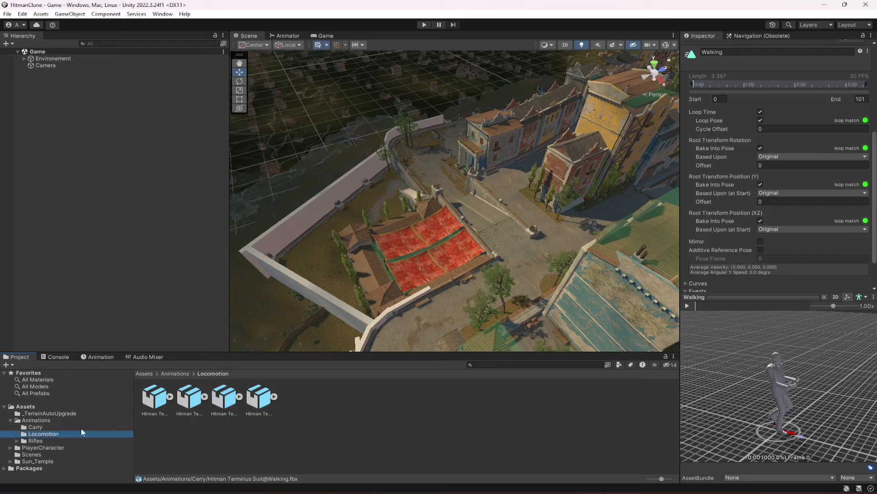
pyautogui.click(155, 398)
pyautogui.click(194, 398)
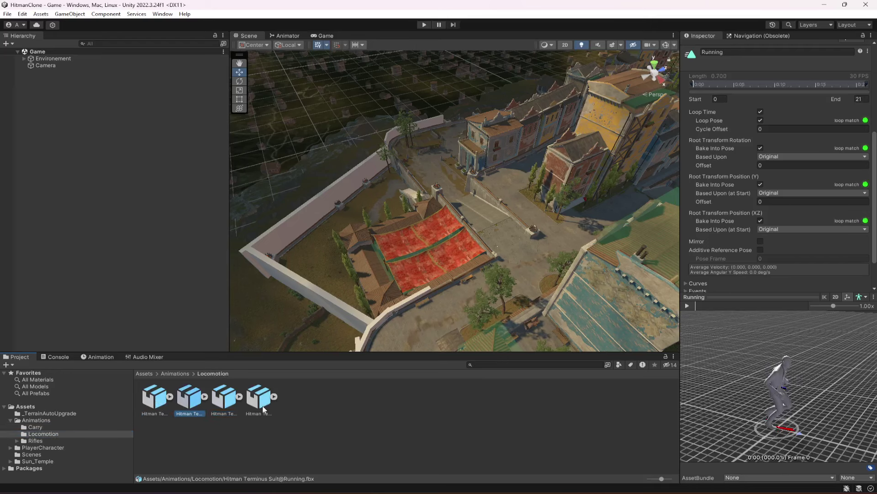
# Look through the Gun and Rifle subfolders of the Rifles animations and collapse the Animations folder tree.
pyautogui.click(36, 440)
pyautogui.doubleClick(155, 398)
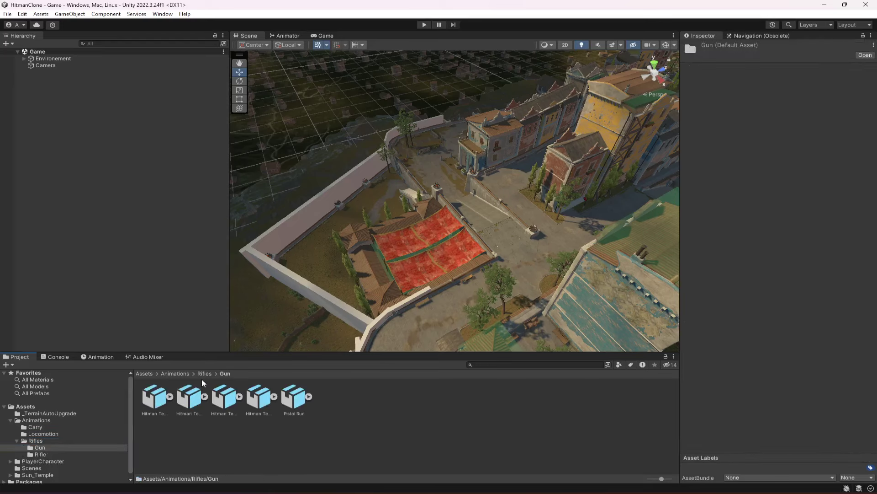
pyautogui.click(204, 374)
pyautogui.click(190, 396)
pyautogui.doubleClick(190, 397)
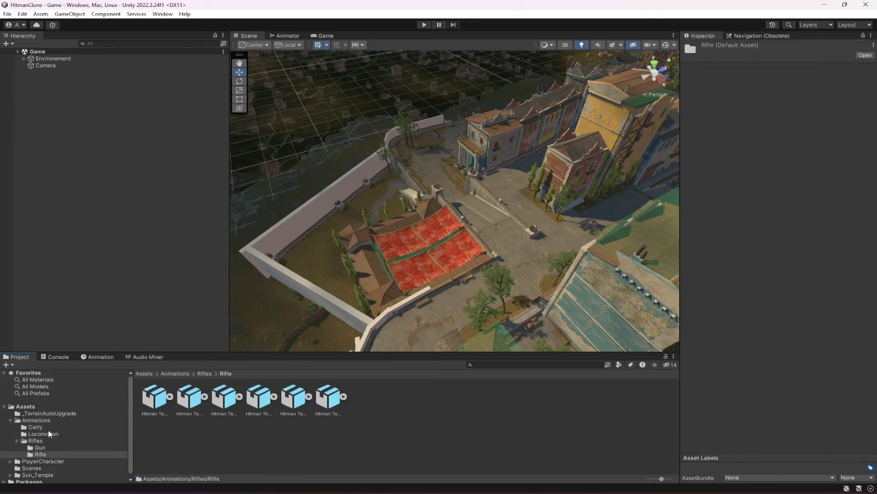
pyautogui.click(17, 441)
pyautogui.click(10, 421)
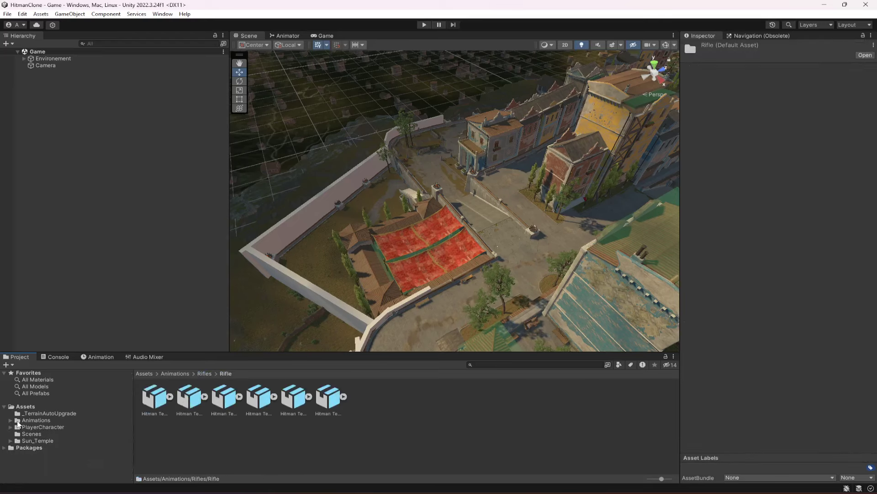
# Inspect the rig settings and enlarged preview of the Hitman Terminus Suit FBX in PlayerCharacter/source.
pyautogui.click(43, 427)
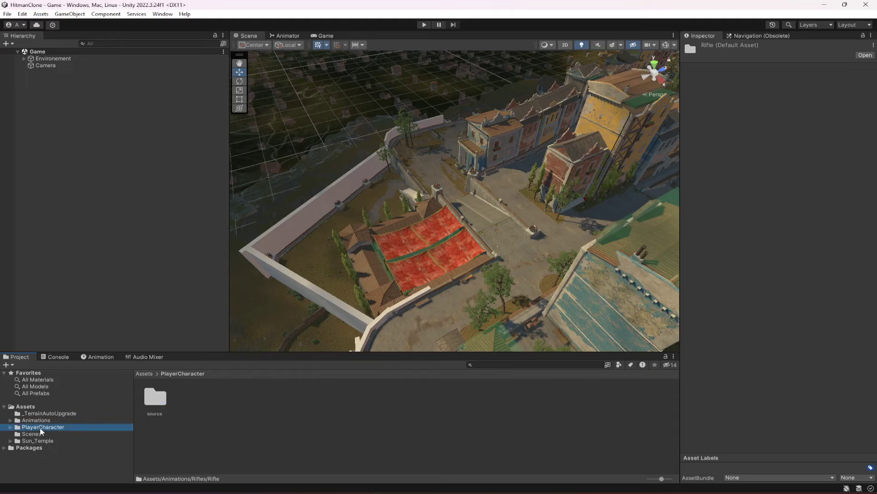
pyautogui.doubleClick(155, 404)
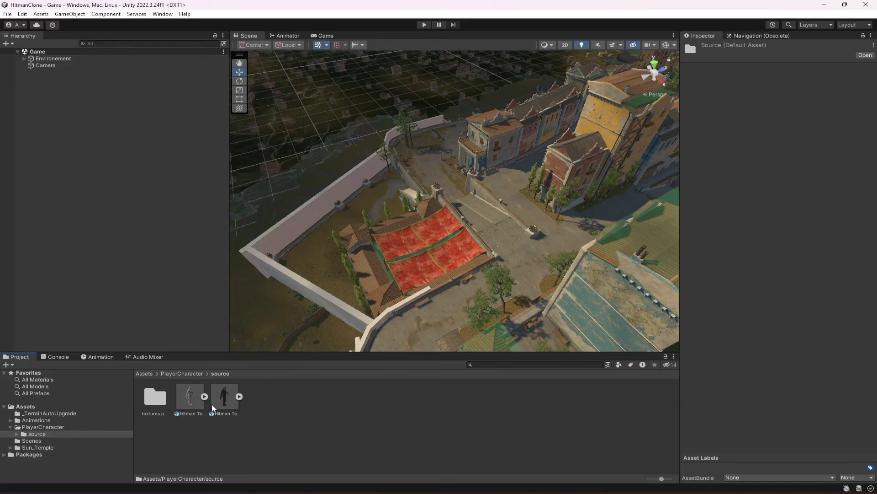
pyautogui.click(189, 400)
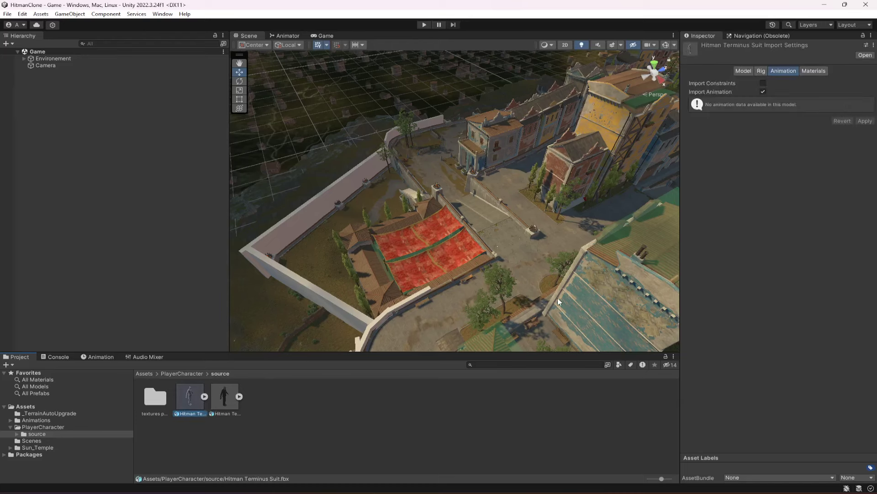
pyautogui.click(762, 72)
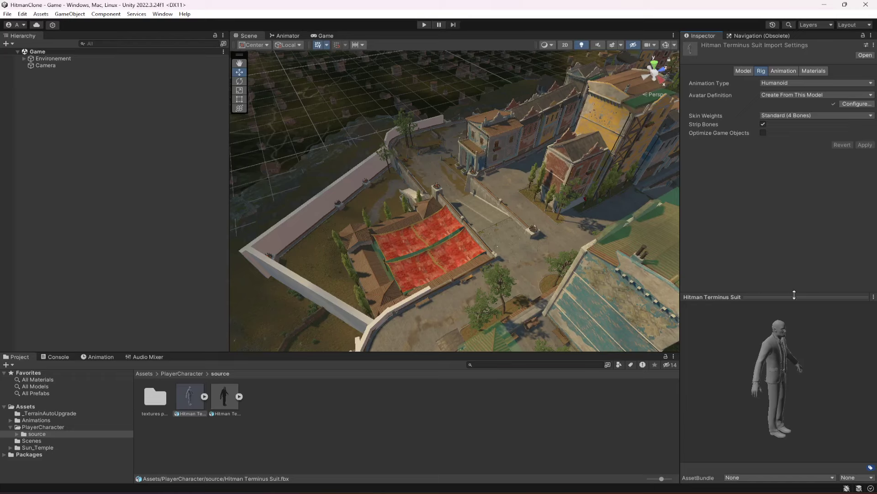
pyautogui.moveTo(796, 299); pyautogui.dragTo(796, 223)
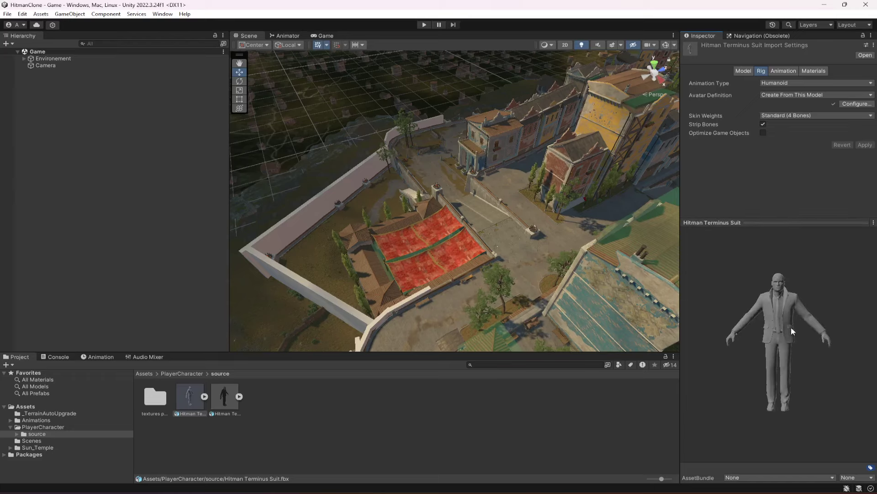
# Preview the Hitman Terminus Suit OBJ model and compare it with its Sketchfab page.
pyautogui.click(223, 393)
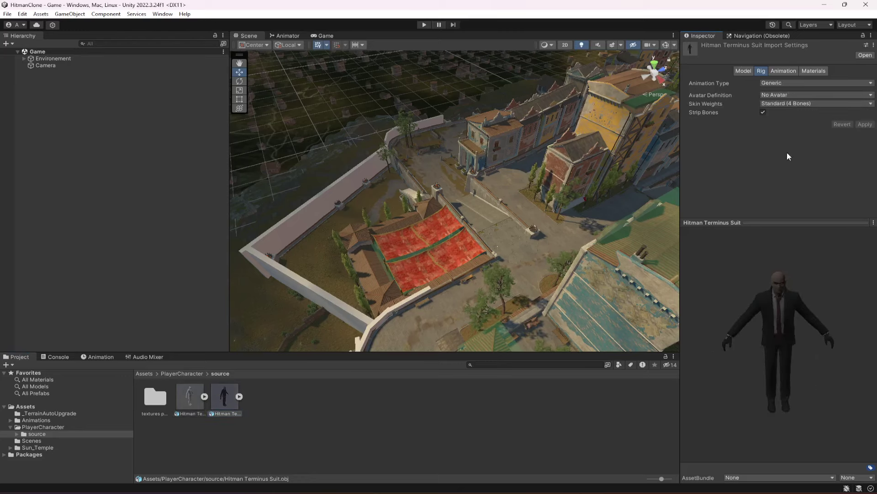
pyautogui.moveTo(528, 431)
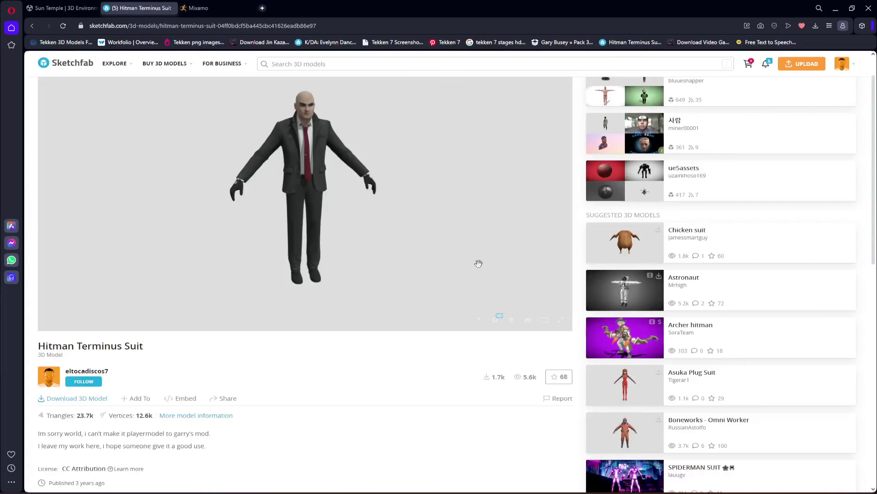
pyautogui.click(836, 8)
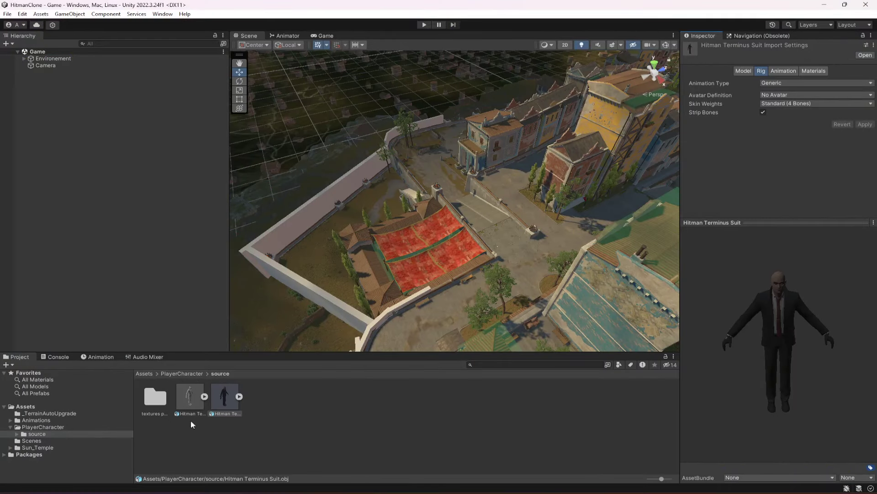
# Review the character's materials in the textures png folder, including the eyes, faceMat, handsMat, trousers and tieMat.
pyautogui.doubleClick(157, 400)
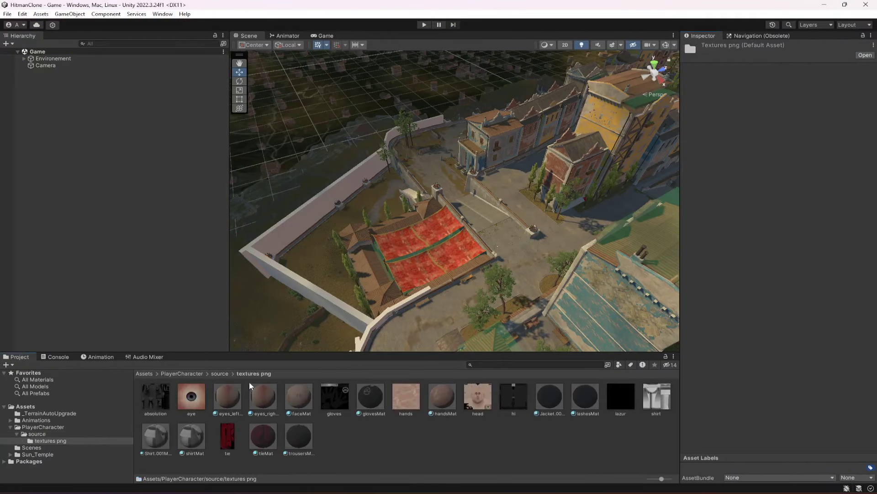
pyautogui.click(220, 413)
pyautogui.click(249, 399)
pyautogui.click(286, 398)
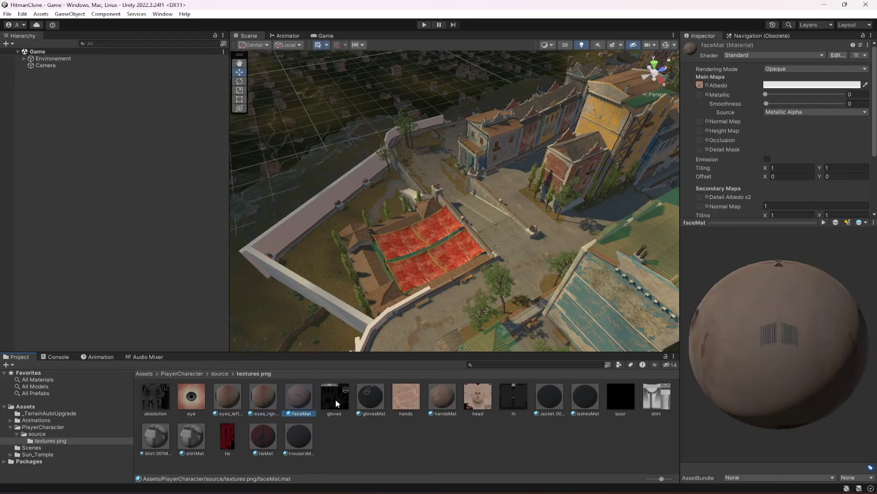
pyautogui.click(437, 399)
pyautogui.click(292, 441)
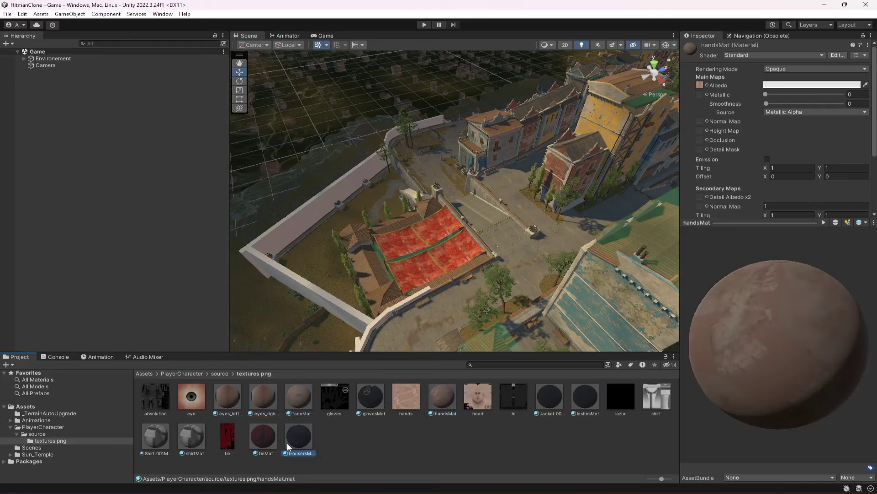
pyautogui.click(261, 443)
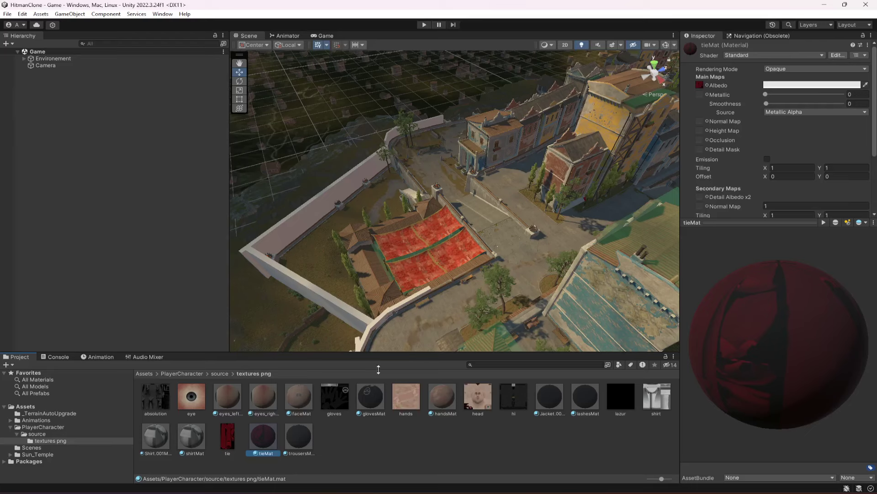
# Upload the Hitman Terminus Suit OBJ from PlayerCharacter/source to Mixamo as a new character.
pyautogui.click(219, 374)
pyautogui.click(225, 399)
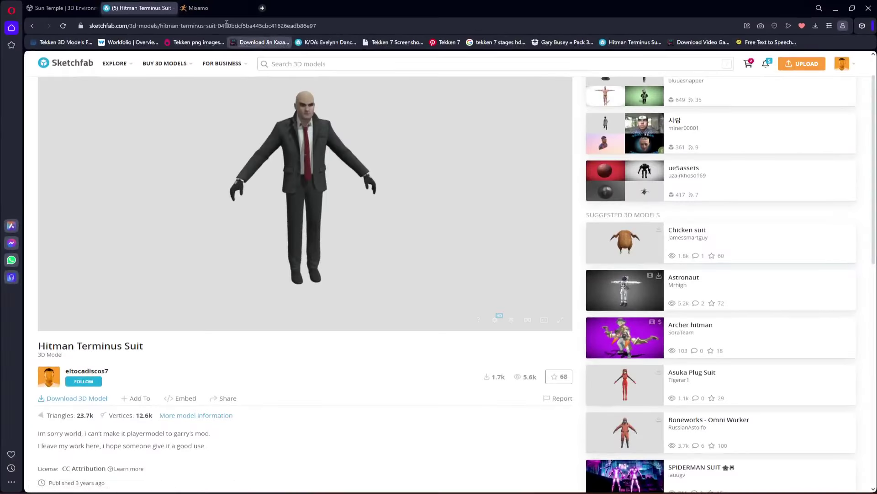
pyautogui.click(215, 7)
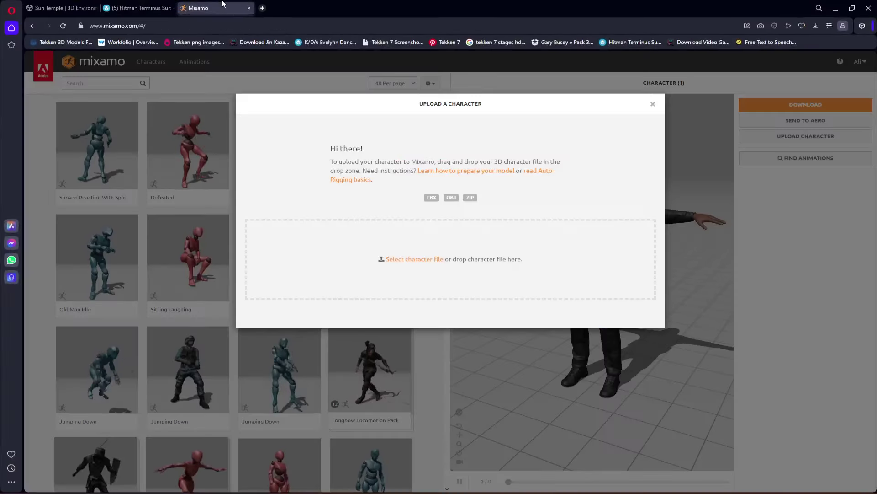
pyautogui.click(652, 104)
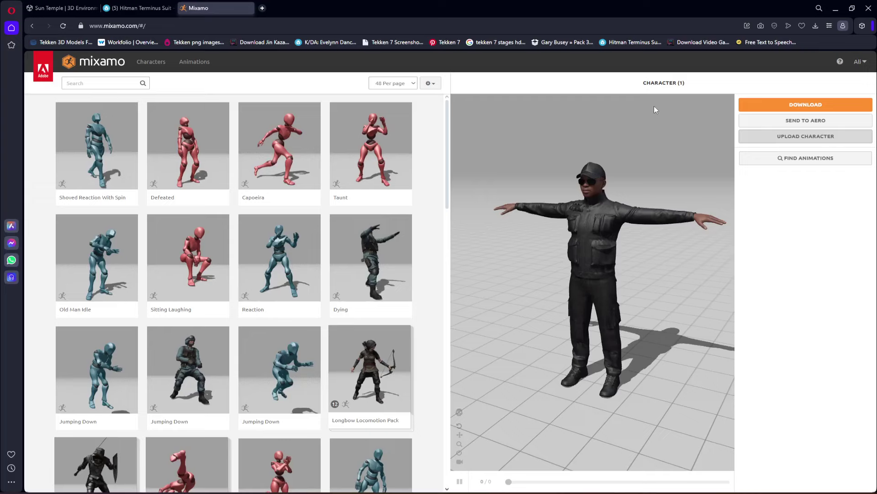
pyautogui.click(803, 135)
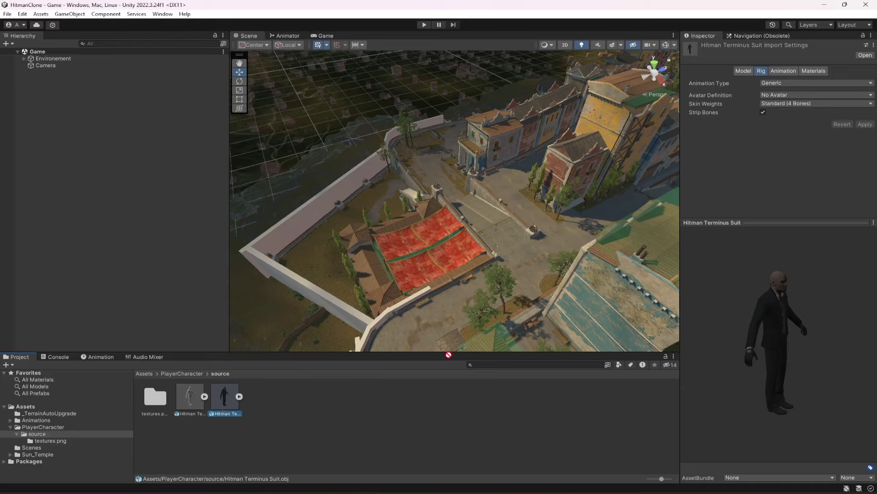
pyautogui.moveTo(448, 355); pyautogui.dragTo(452, 254)
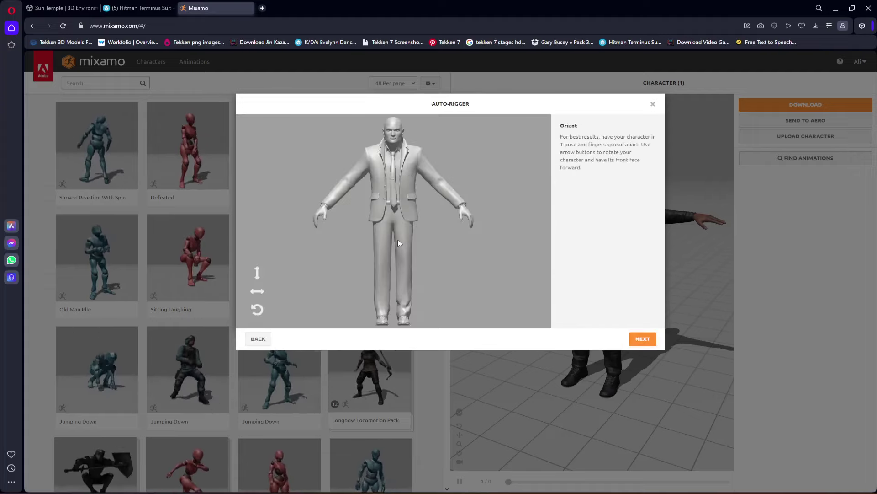
# Accept the character's orientation and place the chin, wrist, elbow, knee and groin markers on the suit model with symmetry on.
pyautogui.click(643, 338)
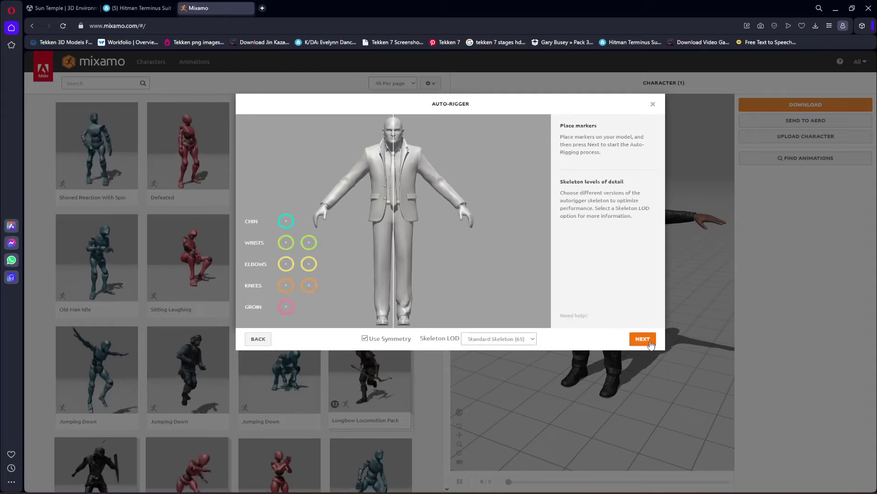
pyautogui.moveTo(287, 221)
pyautogui.mouseDown()
pyautogui.moveTo(397, 189)
pyautogui.moveTo(394, 144)
pyautogui.mouseUp()
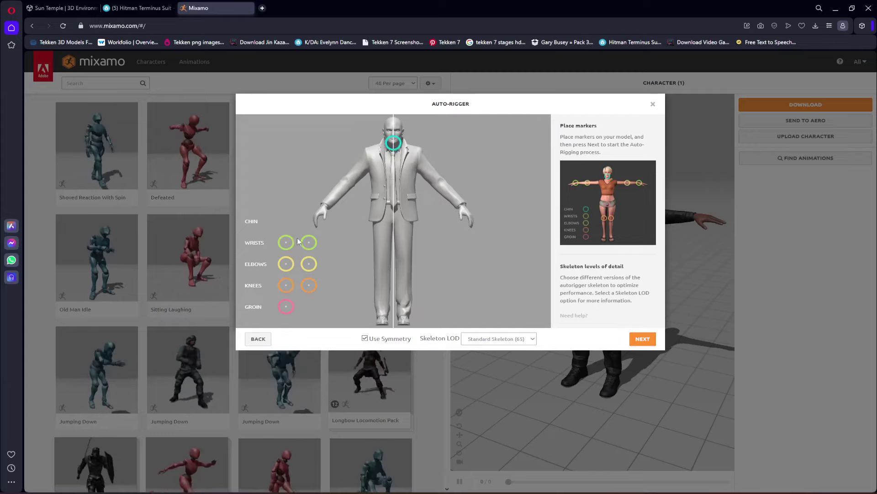
pyautogui.moveTo(287, 247)
pyautogui.mouseDown()
pyautogui.moveTo(352, 200)
pyautogui.moveTo(341, 190)
pyautogui.moveTo(347, 184)
pyautogui.mouseUp()
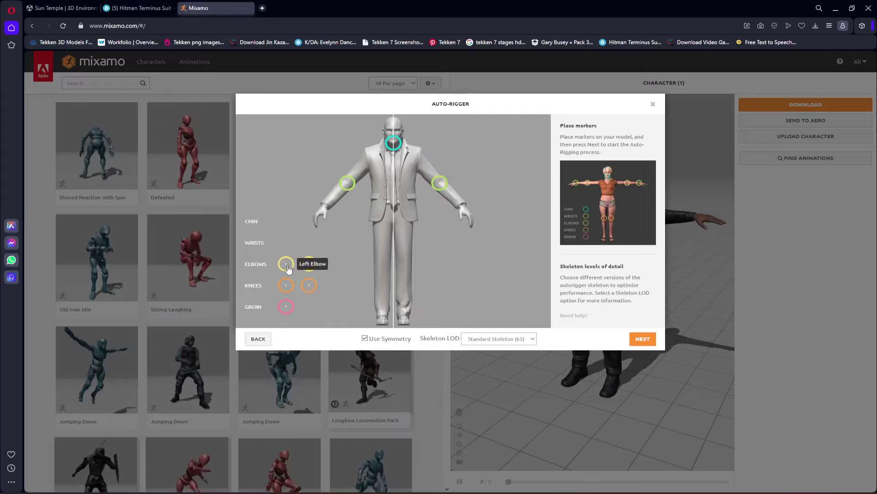
pyautogui.moveTo(347, 184); pyautogui.dragTo(326, 208)
pyautogui.moveTo(286, 264); pyautogui.dragTo(346, 187)
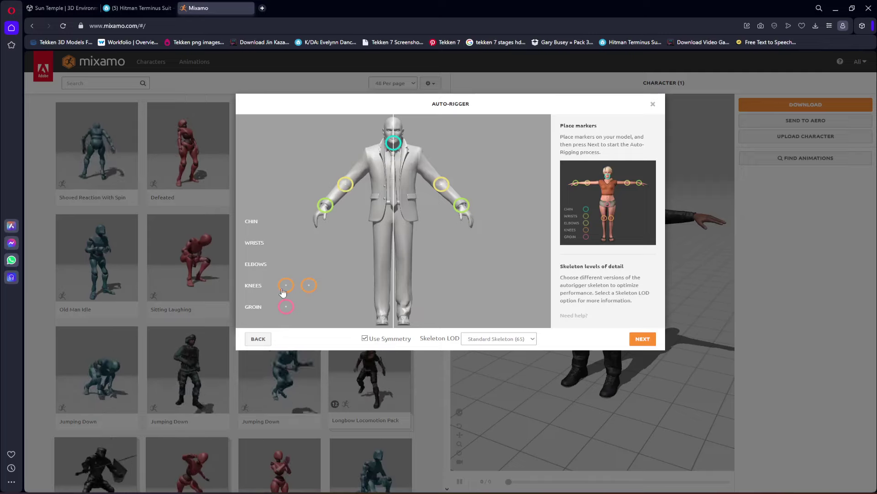
pyautogui.moveTo(286, 287); pyautogui.dragTo(382, 264)
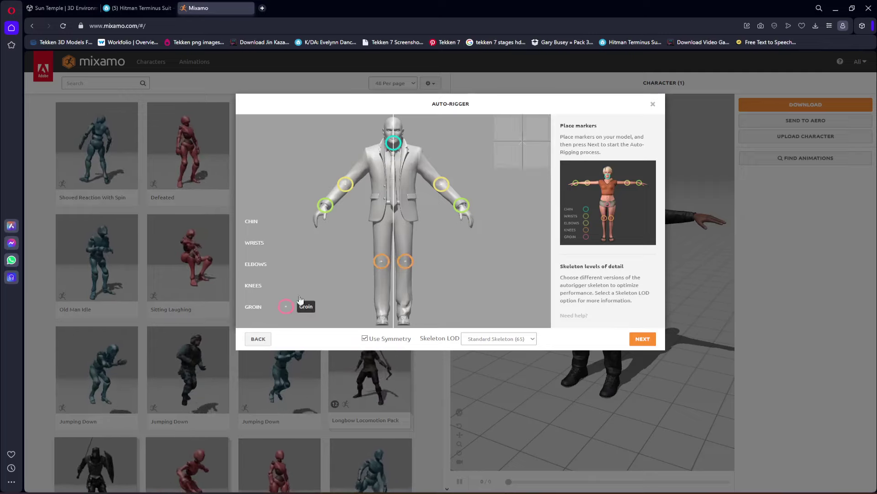
pyautogui.moveTo(286, 306); pyautogui.dragTo(395, 228)
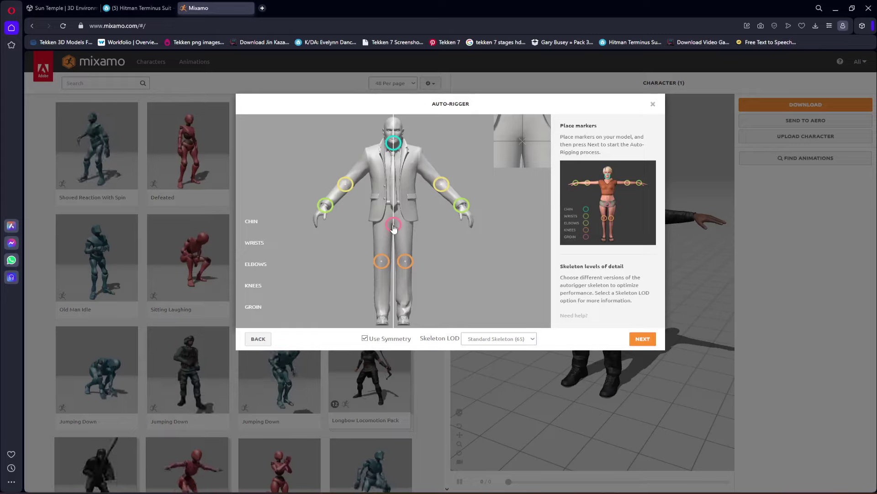
pyautogui.moveTo(394, 228); pyautogui.dragTo(393, 227)
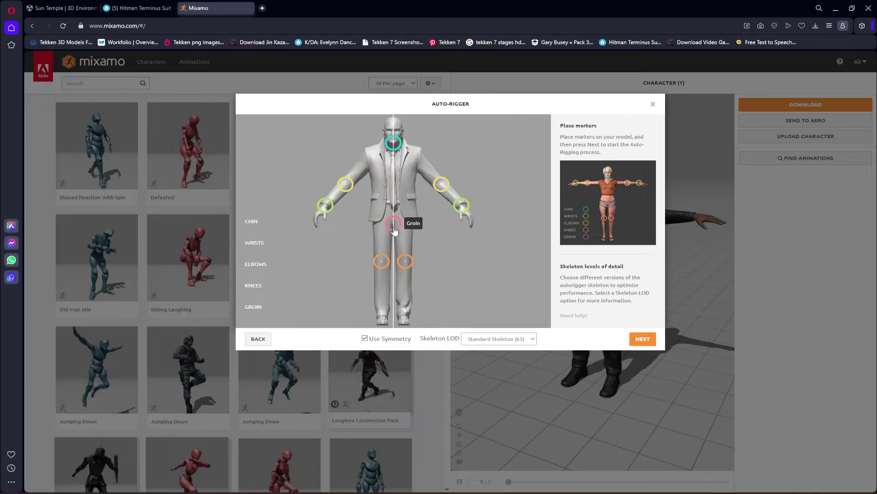
# Run the auto-rigging with the Standard Skeleton (65), accept the reviewed result and proceed with the new character.
pyautogui.click(642, 339)
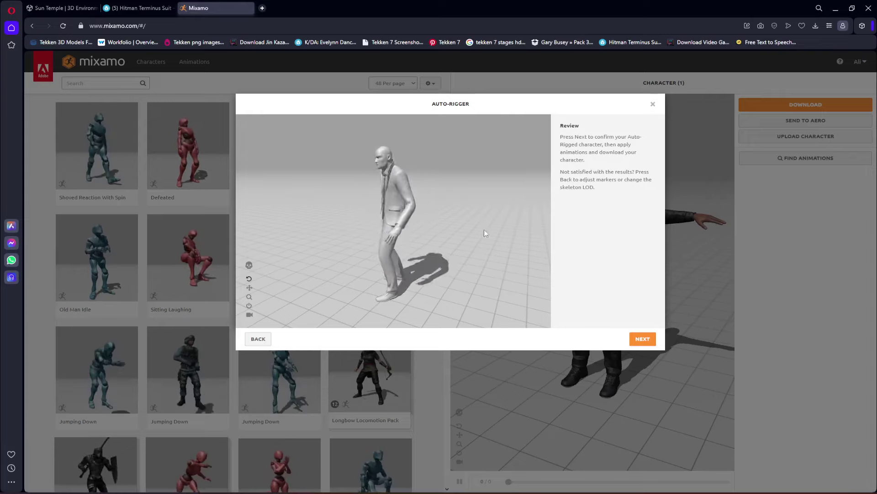
pyautogui.click(643, 339)
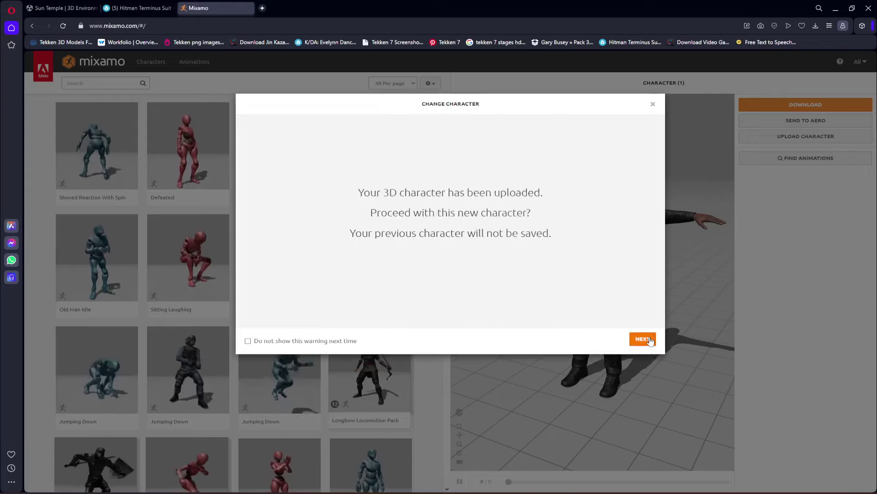
pyautogui.click(643, 337)
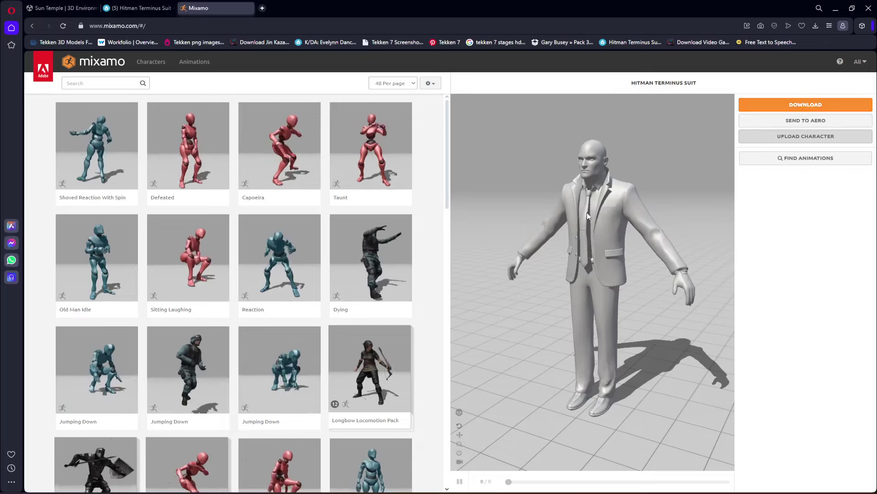
# Configure the rigged character's download settings with the Original Pose and the FBX for Unity format.
pyautogui.click(803, 106)
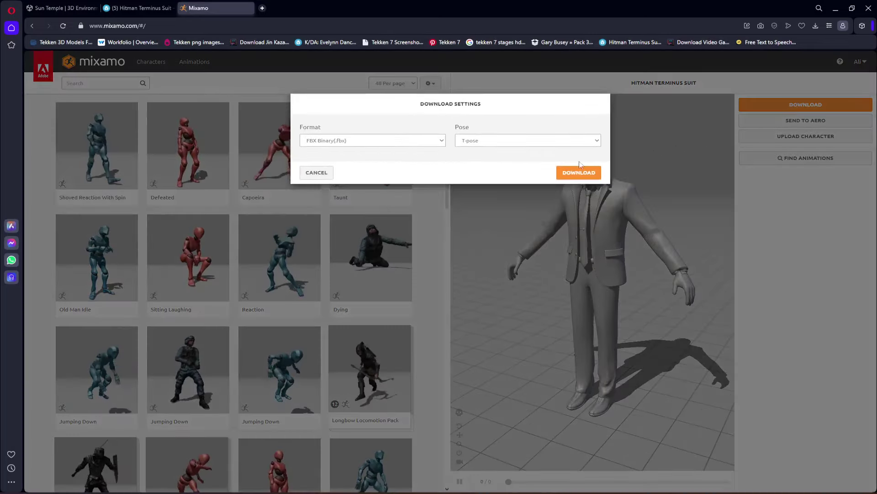
pyautogui.click(502, 140)
pyautogui.click(485, 157)
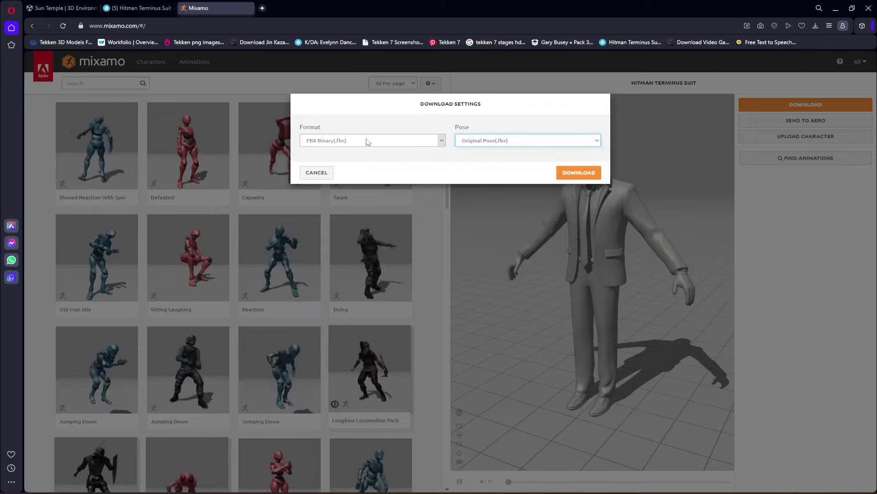
pyautogui.click(366, 140)
pyautogui.click(338, 166)
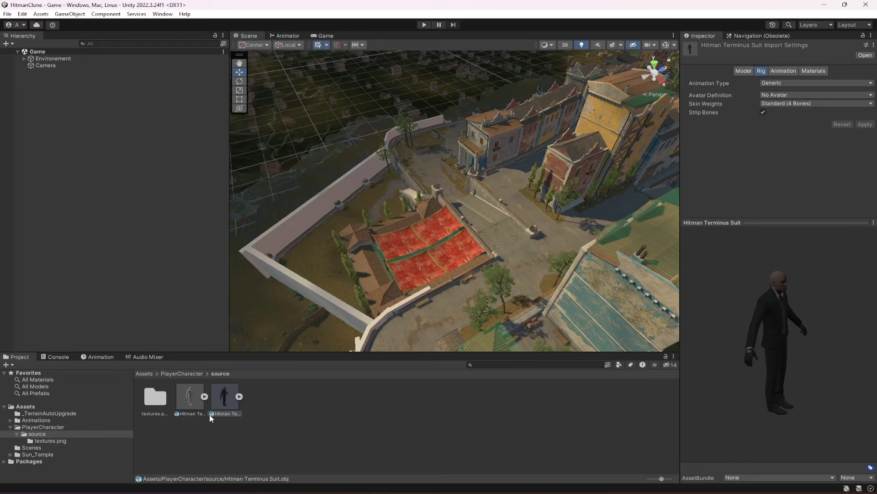
# In Unity, inspect the preview and rig settings of the Hitman Terminus Suit FBX and view the Animations folder.
pyautogui.click(196, 401)
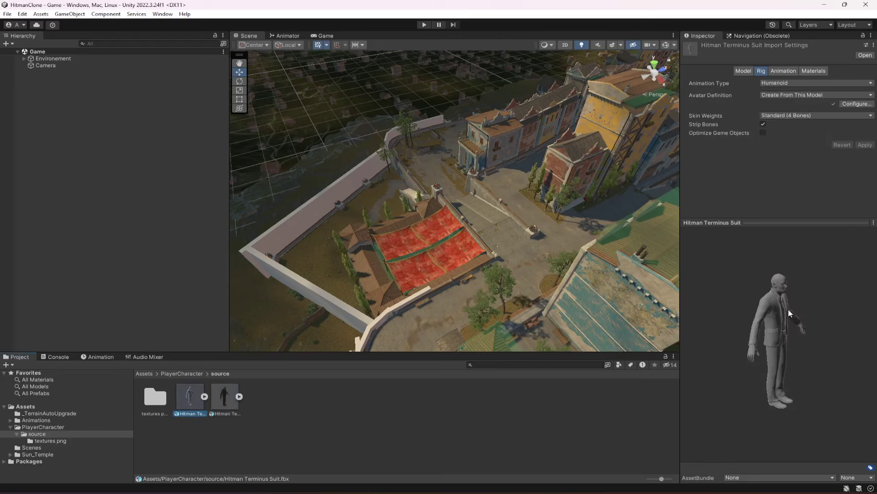
pyautogui.moveTo(787, 353); pyautogui.dragTo(737, 333)
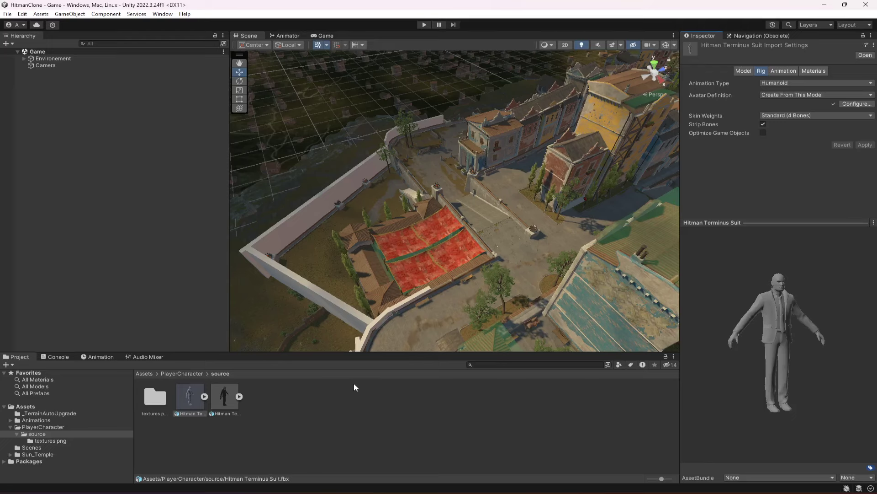
pyautogui.click(192, 403)
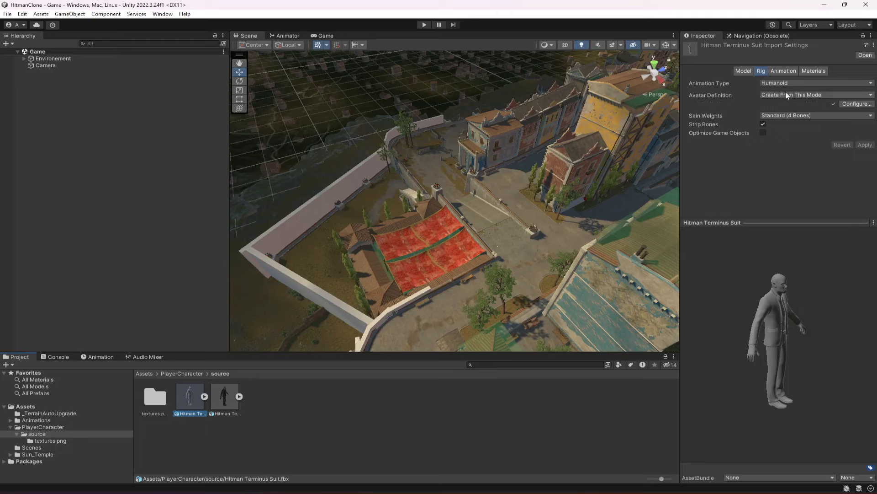
pyautogui.click(783, 72)
pyautogui.click(758, 72)
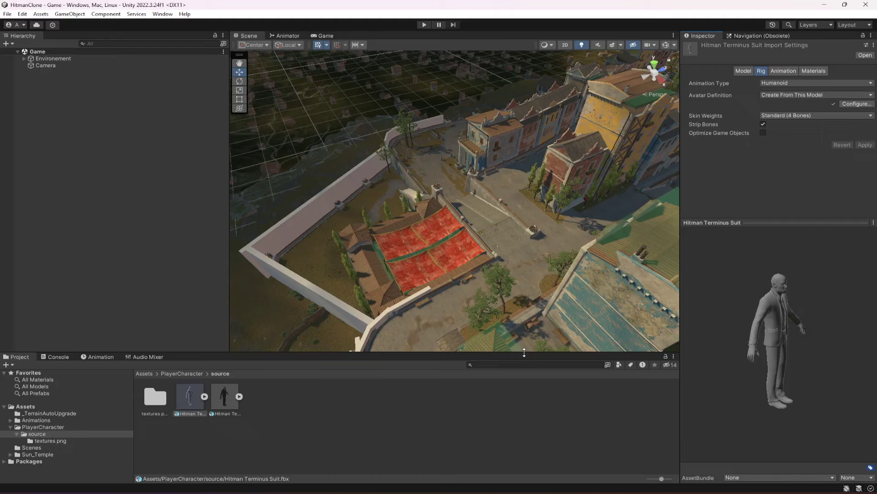
pyautogui.click(36, 420)
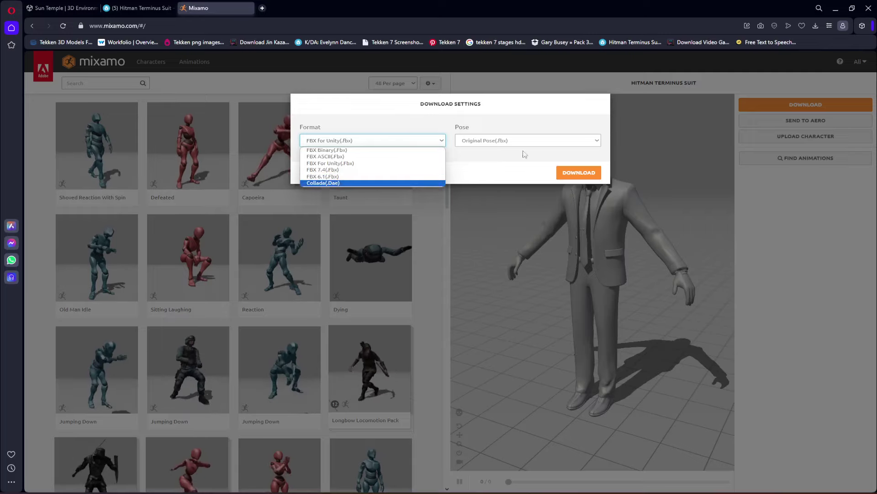
# Back in Mixamo, cancel the character download and apply the Reaction animation to the Hitman Terminus Suit character.
pyautogui.click(515, 143)
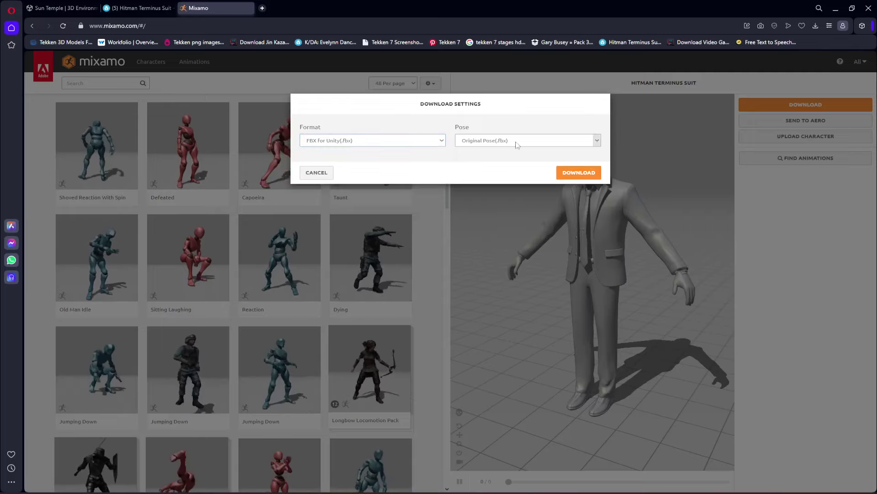
pyautogui.click(313, 173)
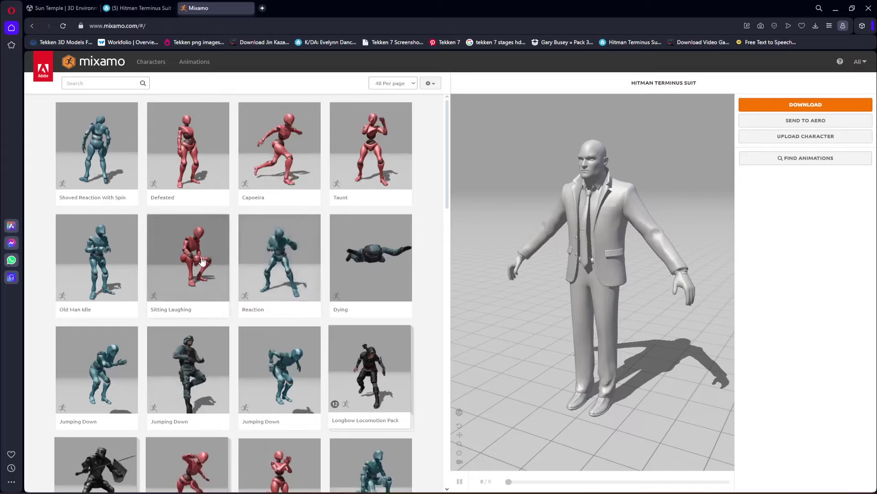
pyautogui.click(279, 264)
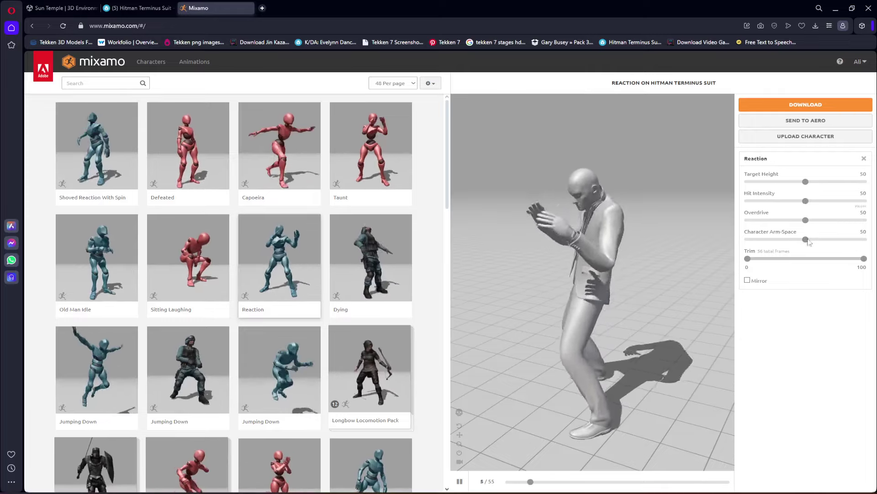
# Configure the Reaction animation's download as FBX for Unity without skin, then cancel the download.
pyautogui.click(788, 107)
pyautogui.click(506, 141)
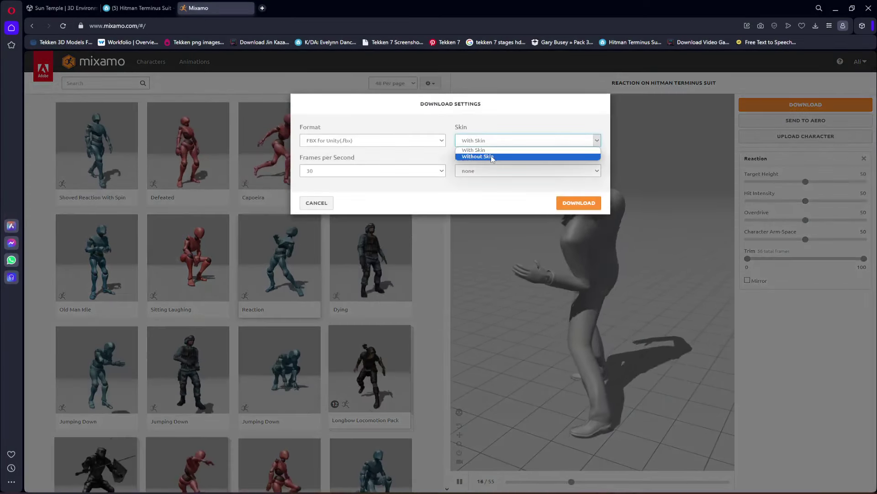
pyautogui.click(491, 157)
pyautogui.click(402, 140)
pyautogui.click(403, 167)
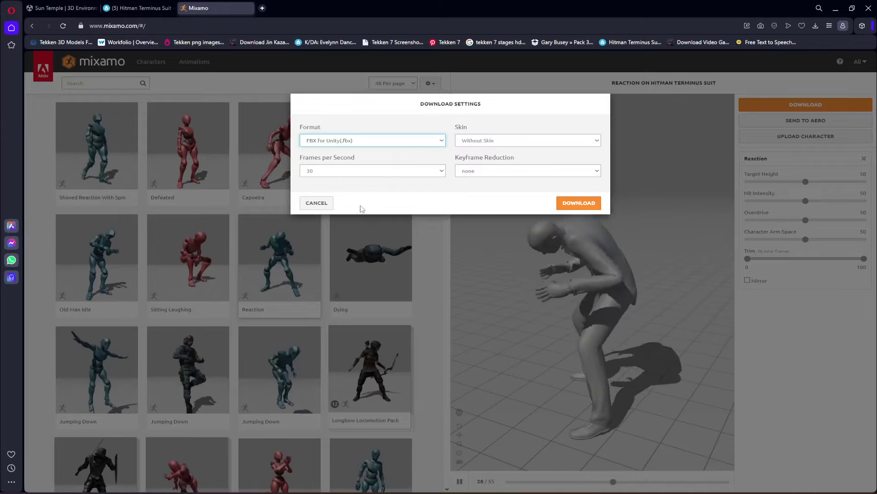
pyautogui.click(317, 203)
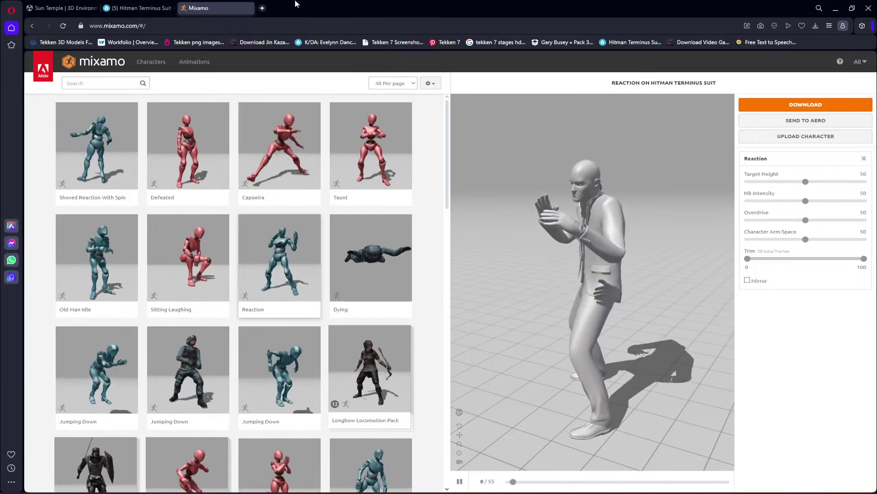
# Close the Mixamo, Sketchfab and Sun Temple web pages and open the PlayerCharacter/source folder in Unity.
pyautogui.click(249, 7)
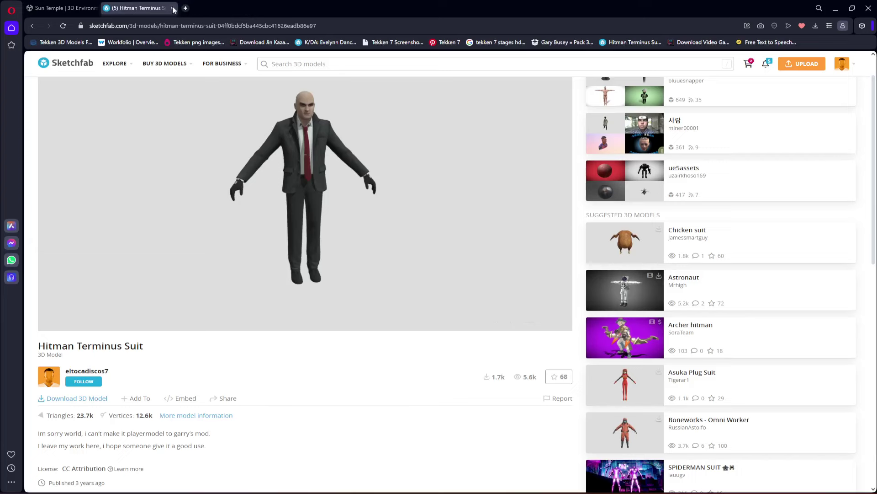
pyautogui.click(173, 8)
pyautogui.click(95, 8)
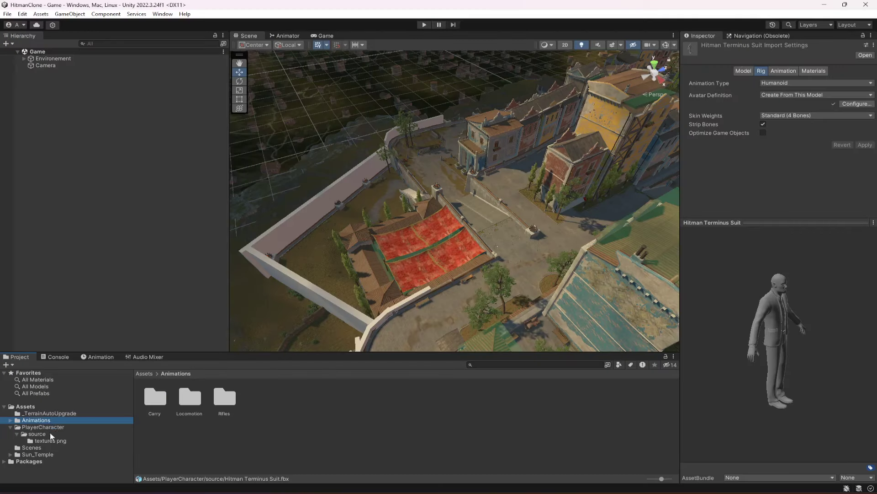
pyautogui.click(44, 427)
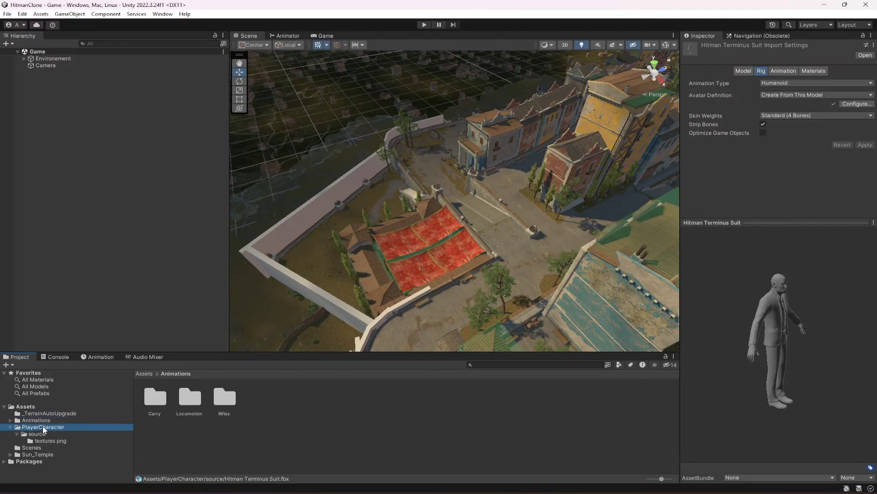
pyautogui.click(30, 434)
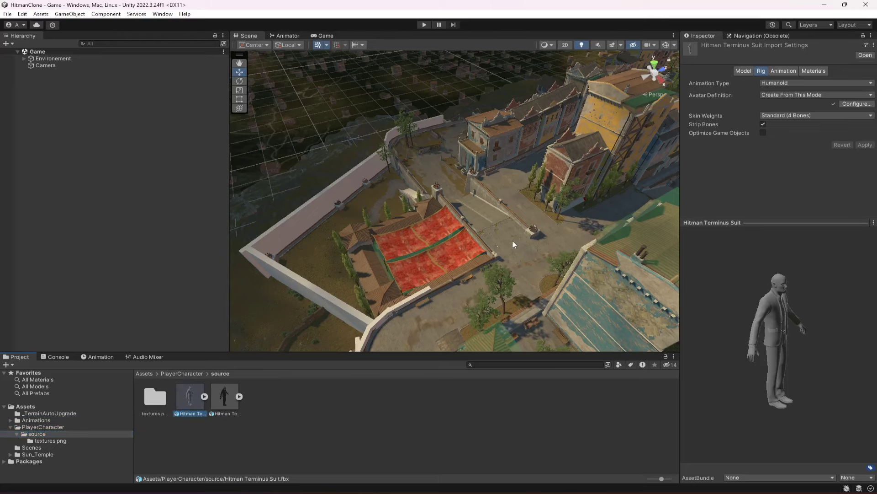
# Move the Camera beside the building near the courtyard, to about X -63.56, Y 13.91, Z -168.29.
pyautogui.moveTo(513, 245); pyautogui.dragTo(393, 240, button='right')
pyautogui.click(46, 65)
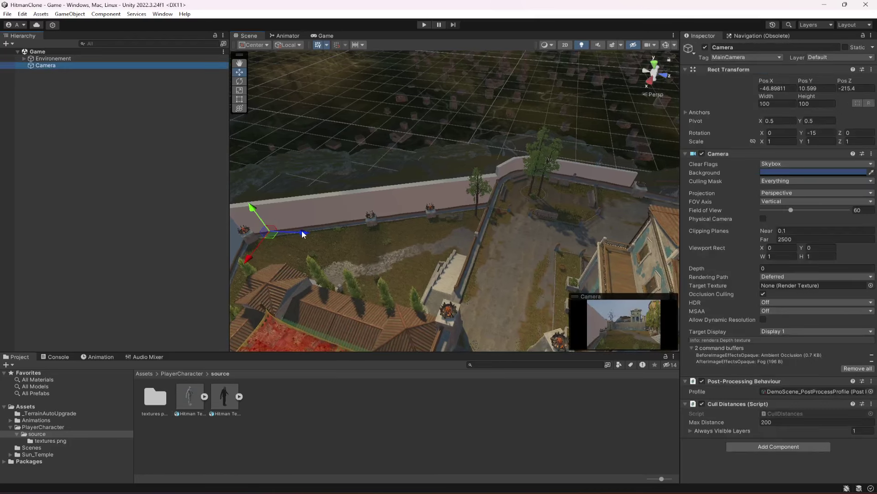
pyautogui.moveTo(301, 233); pyautogui.dragTo(653, 245)
pyautogui.press('f')
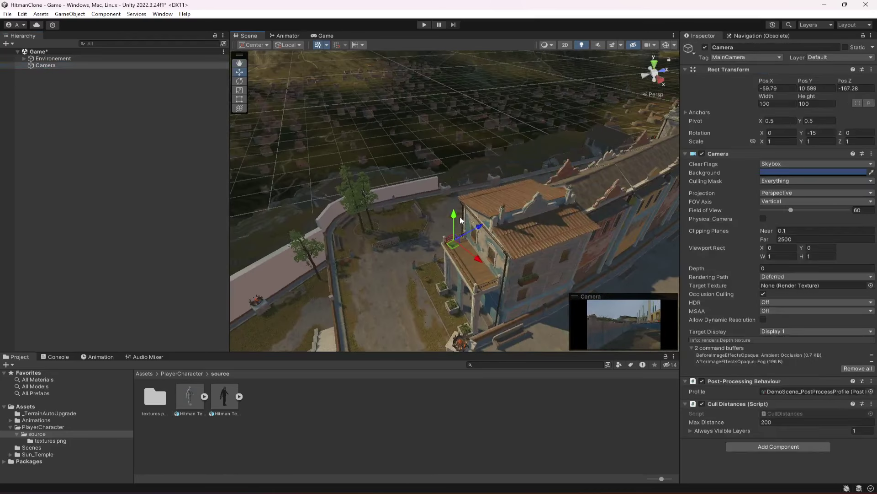
pyautogui.moveTo(461, 221); pyautogui.dragTo(466, 241)
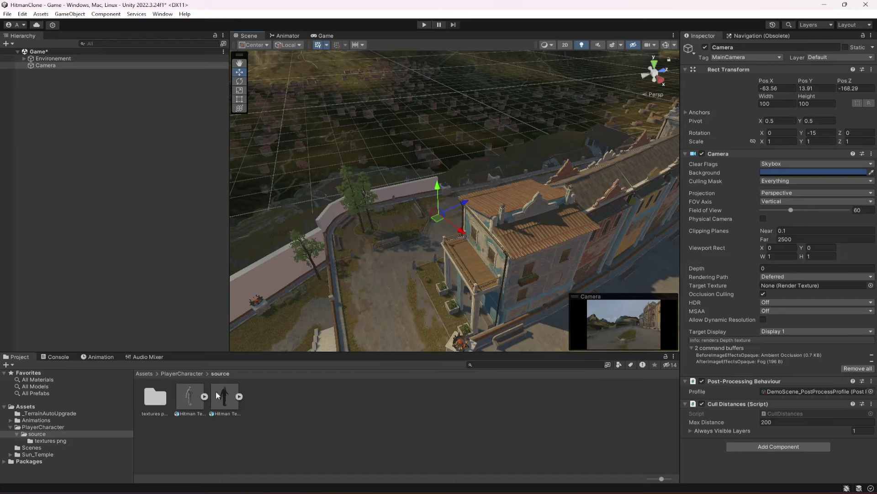
# Place the Hitman Terminus Suit FBX on the courtyard ground near the Camera, at about X -64.47, Y 11.52, Z -165.35.
pyautogui.scroll(8, 434, 223)
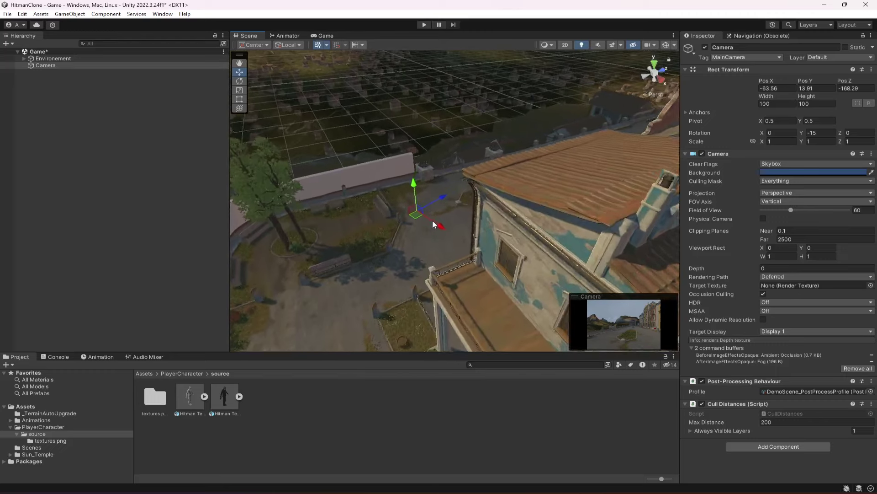
pyautogui.keyDown('alt'); pyautogui.moveTo(433, 220); pyautogui.dragTo(252, 314); pyautogui.keyUp('alt')
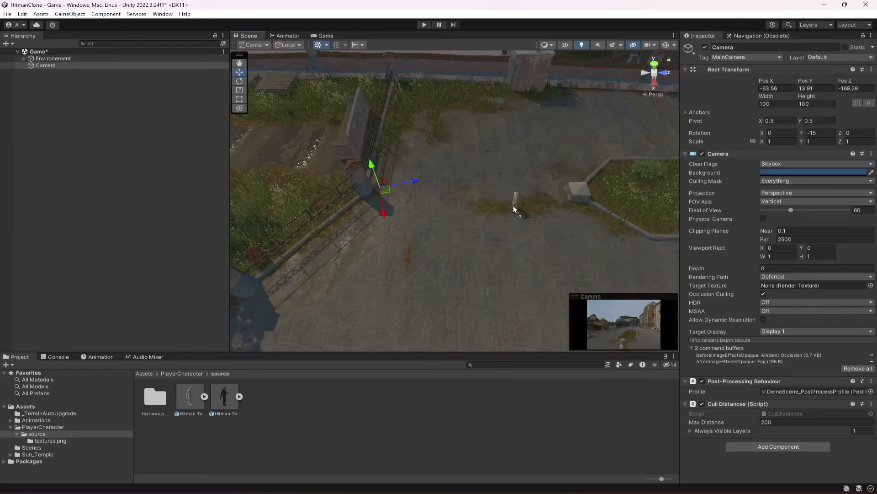
pyautogui.moveTo(494, 210); pyautogui.dragTo(495, 211)
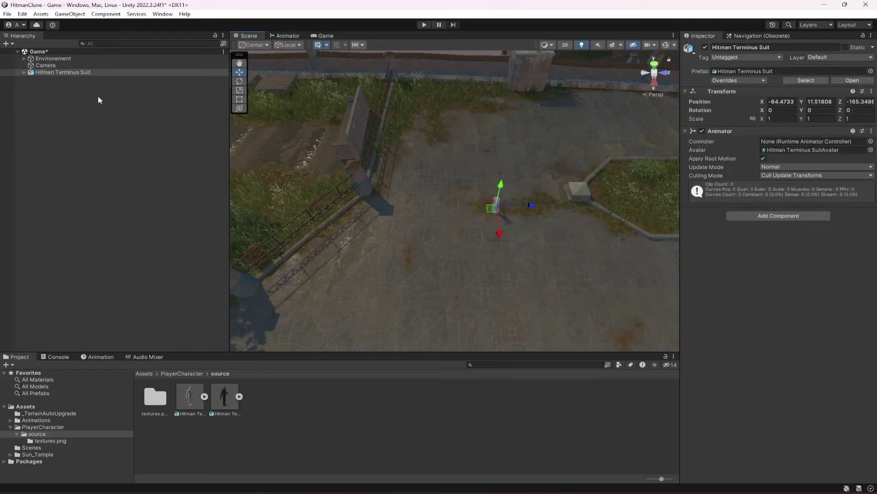
# Move the Camera behind the Hitman Terminus Suit character, to about X -64.09, Y 12.39, Z -166.72, and check the game view.
pyautogui.click(46, 65)
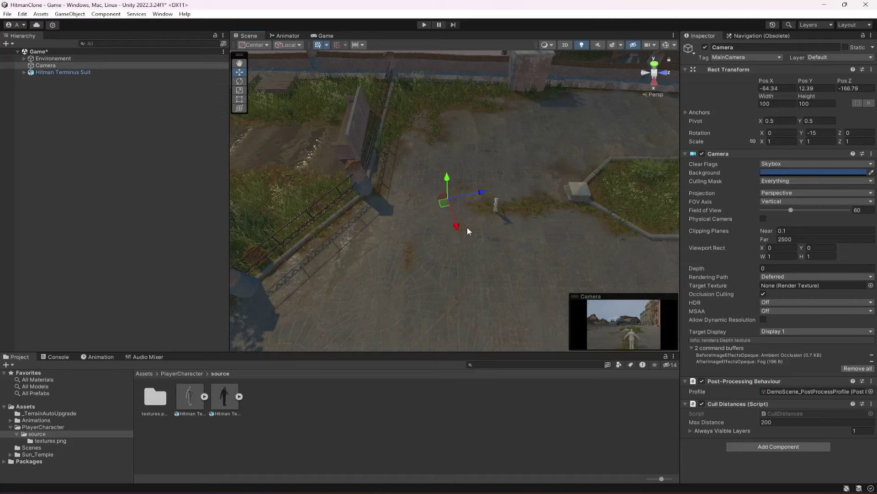
pyautogui.click(326, 36)
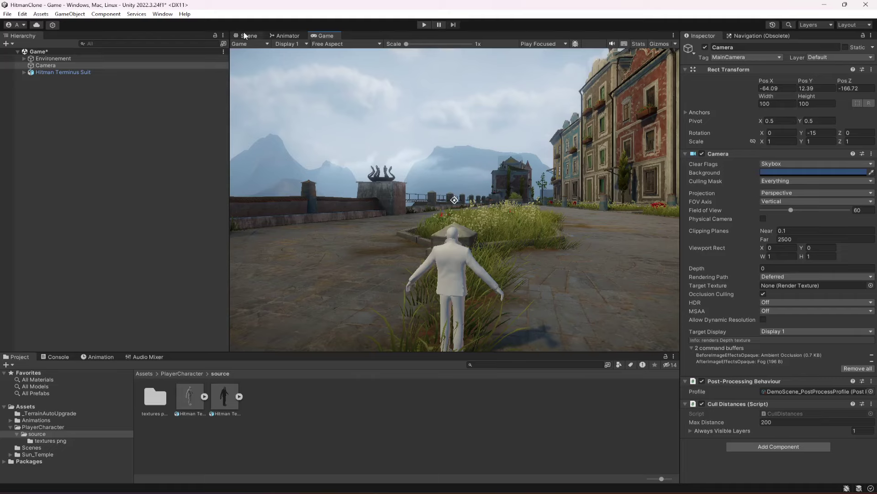
# Set the Hitman Terminus Suit model's import Scale Factor to 1.3 and apply it.
pyautogui.click(191, 398)
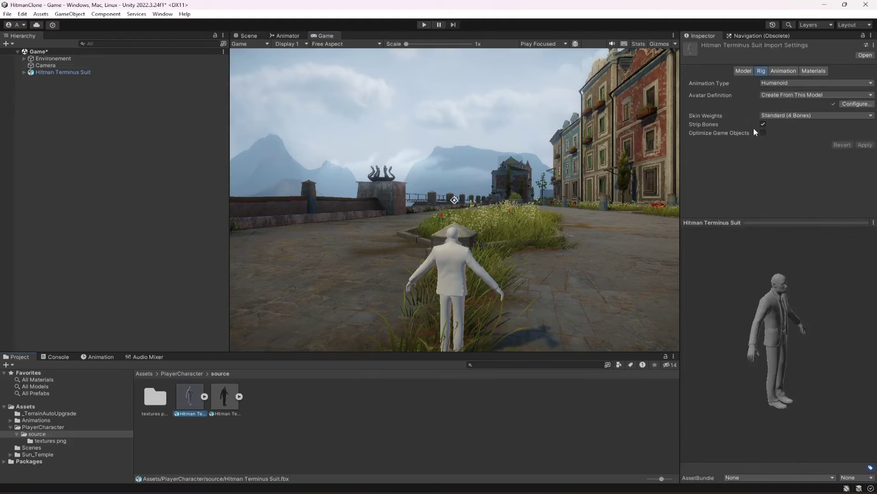
pyautogui.click(744, 72)
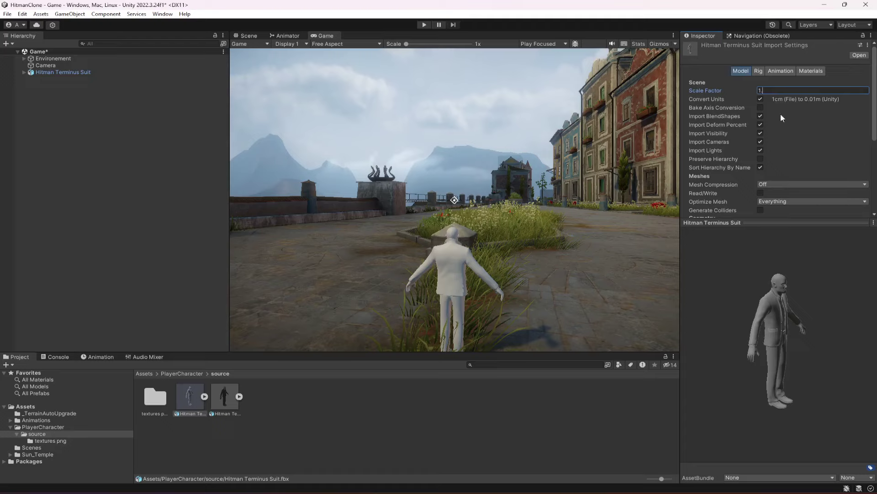
pyautogui.scroll(-5, 807, 150)
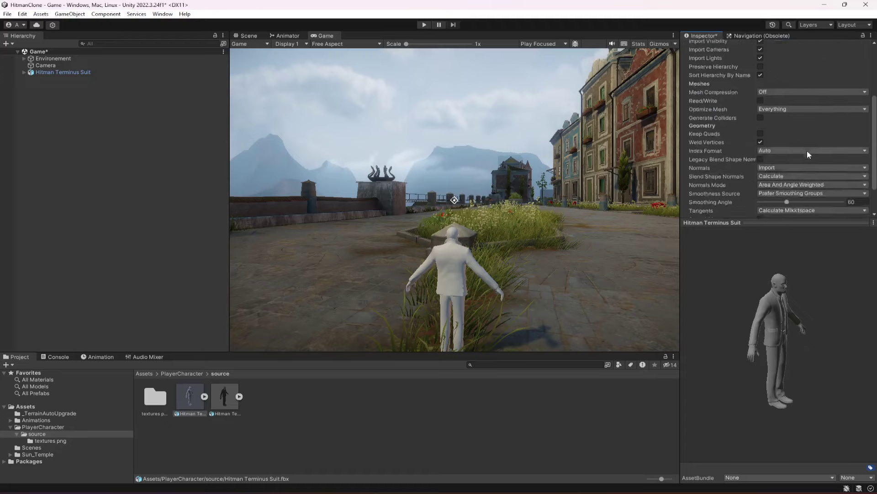
pyautogui.click(853, 209)
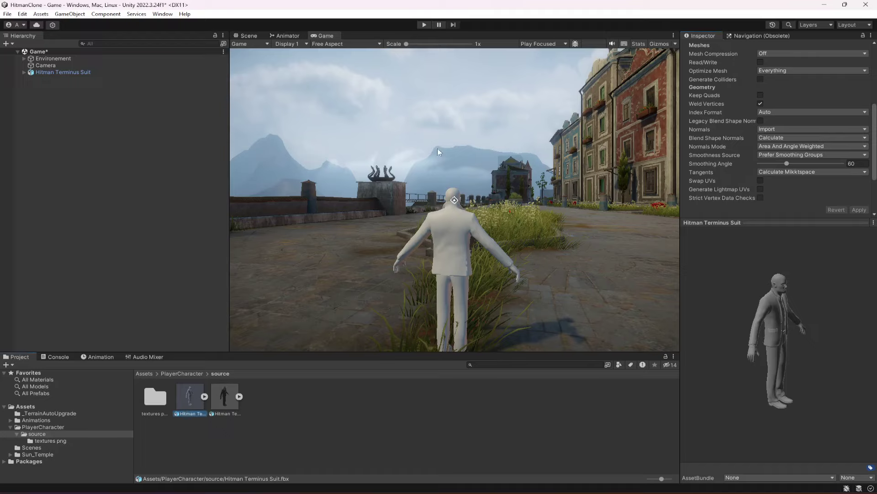
# Move the Hitman Terminus Suit beside the low wall near the stone pedestal, to about X -71.3, Z -160.84.
pyautogui.click(249, 38)
pyautogui.moveTo(443, 157); pyautogui.dragTo(60, 64, button='right')
pyautogui.click(62, 72)
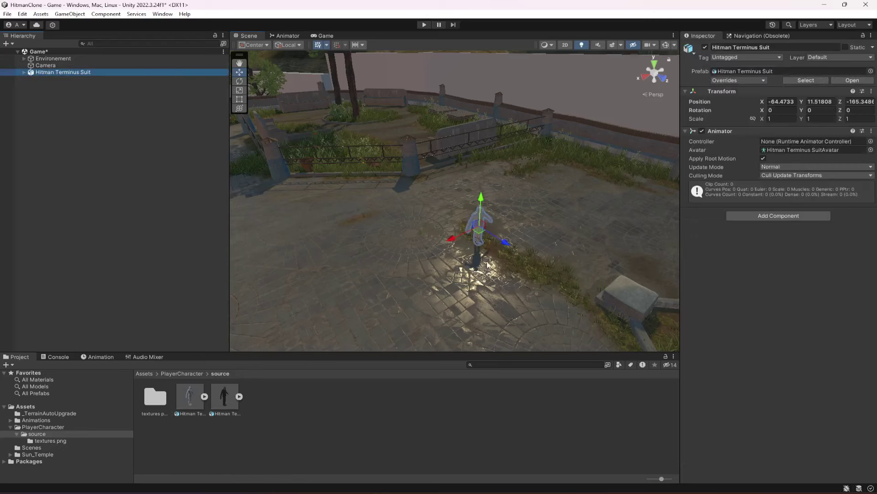
pyautogui.moveTo(457, 229); pyautogui.dragTo(498, 256, button='right')
pyautogui.moveTo(498, 256); pyautogui.dragTo(620, 210)
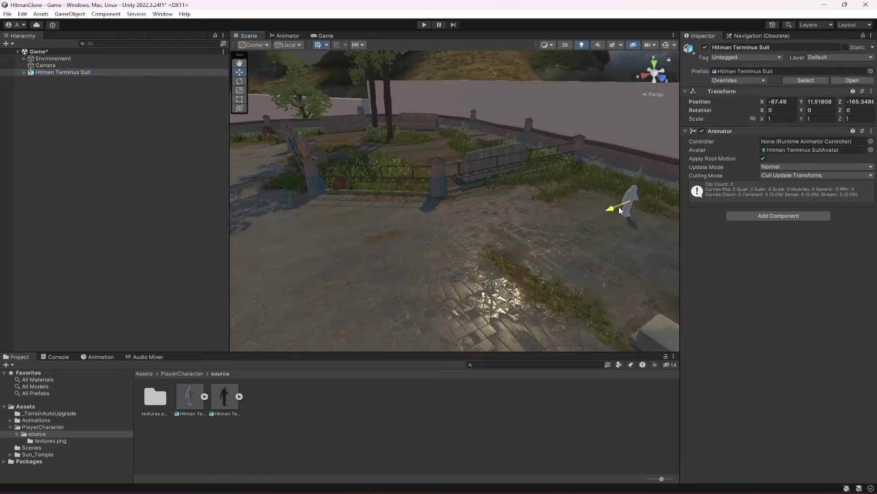
pyautogui.moveTo(534, 245); pyautogui.dragTo(426, 247, button='right')
pyautogui.moveTo(452, 208); pyautogui.dragTo(458, 258)
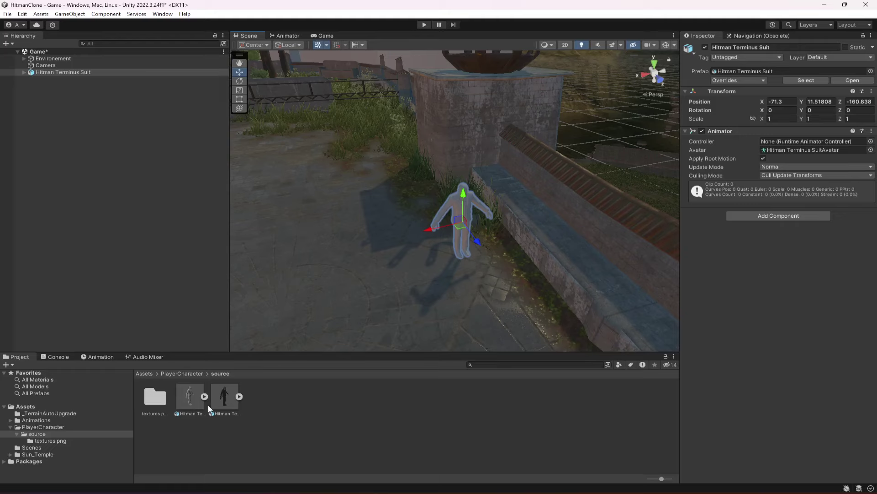
# Increase the Hitman Terminus Suit model's import Scale Factor and apply the change.
pyautogui.click(182, 397)
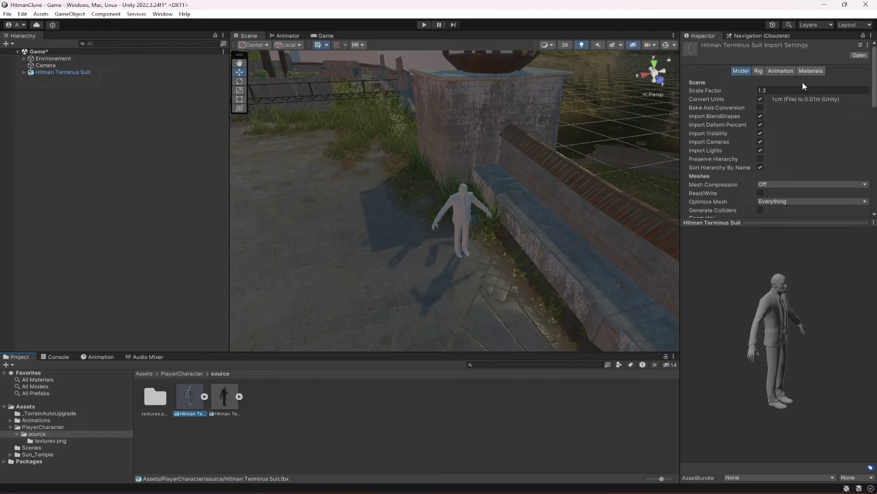
pyautogui.scroll(-5, 799, 124)
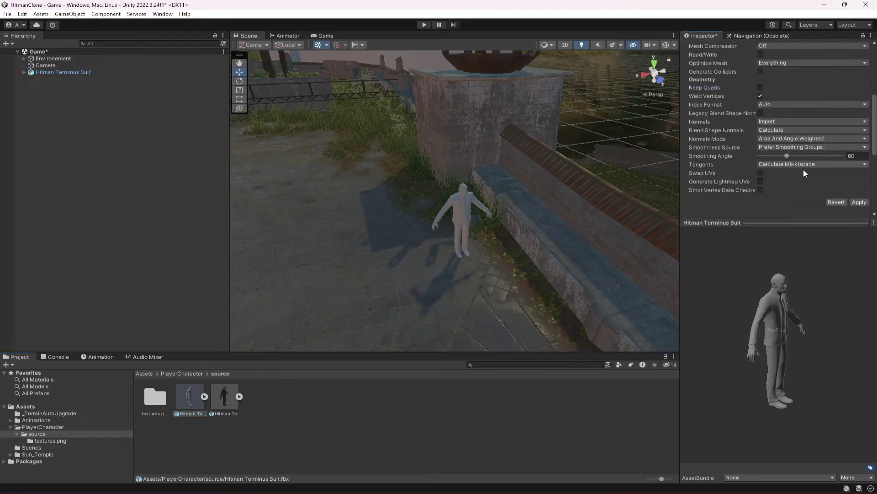
pyautogui.click(859, 202)
# Set the import Scale Factor of the Hitman Terminus Suit model to 2.2 and apply it.
pyautogui.moveTo(454, 207); pyautogui.dragTo(489, 233, button='right')
pyautogui.scroll(5, 786, 125)
pyautogui.click(793, 91)
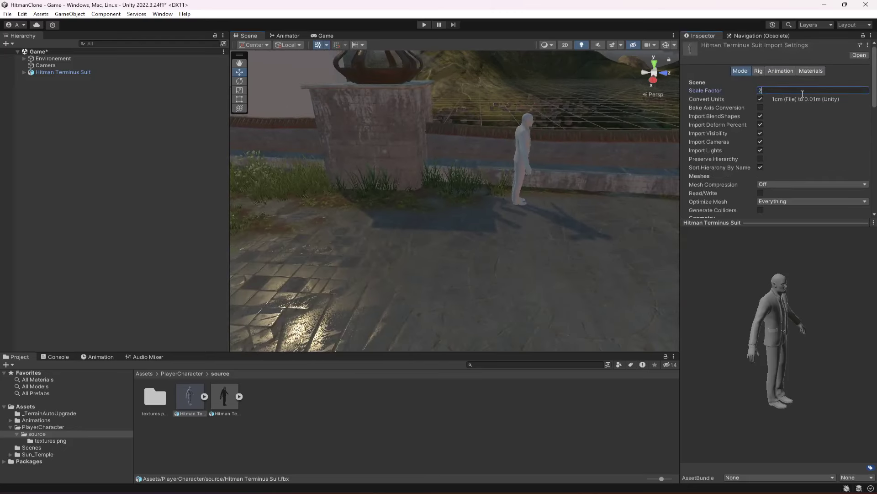
pyautogui.scroll(-10, 816, 149)
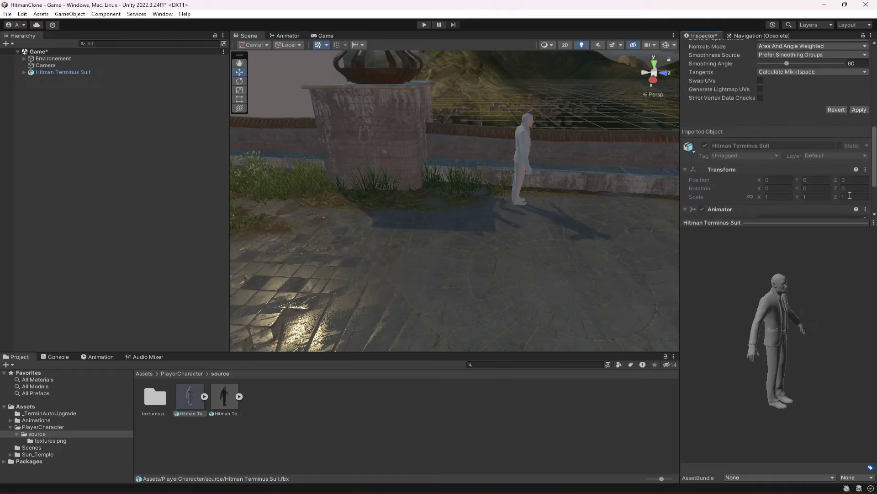
pyautogui.scroll(-2, 849, 178)
pyautogui.click(859, 86)
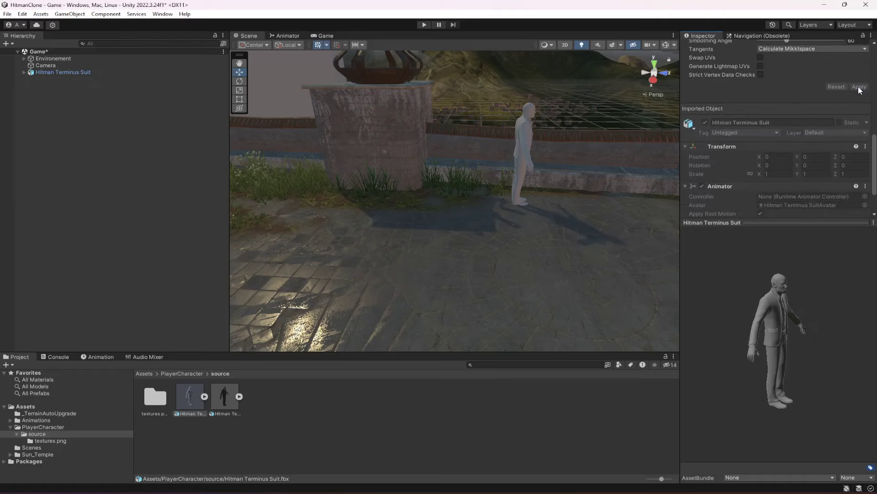
# Move the Camera near the character by the wall, to about X -72.13, Z -162.43, and set its Y rotation to 0.
pyautogui.moveTo(563, 240); pyautogui.dragTo(475, 228, button='right')
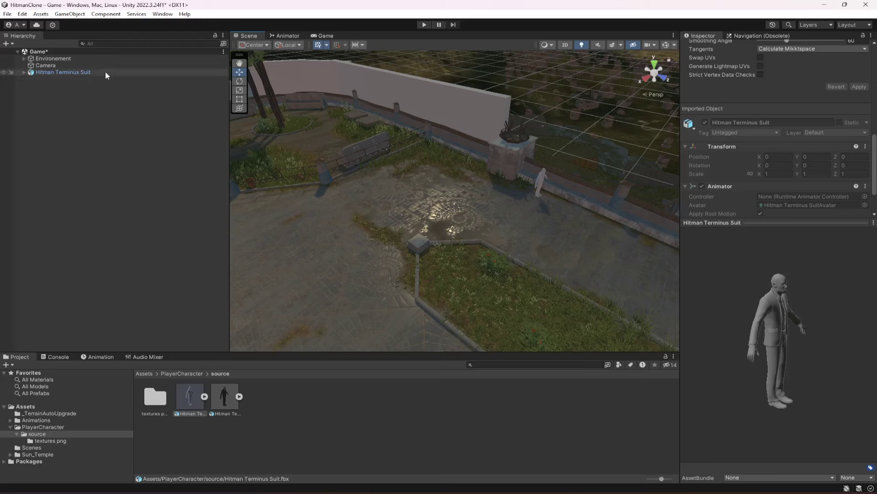
pyautogui.click(65, 66)
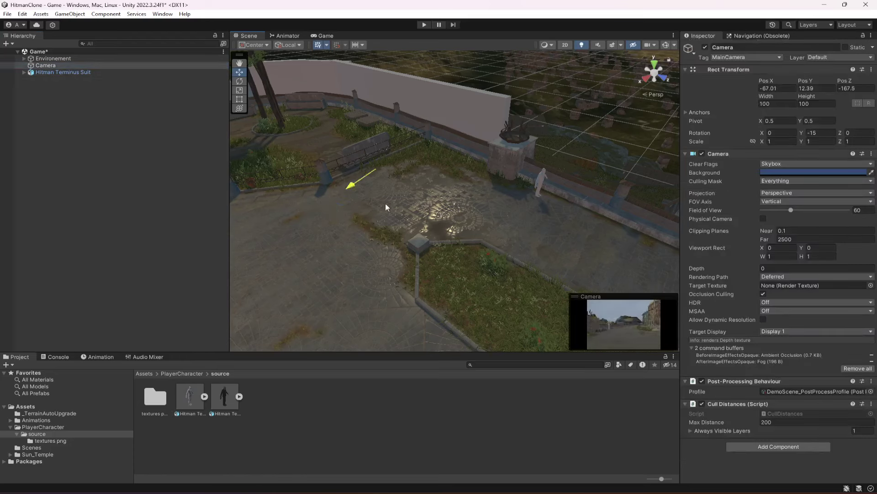
pyautogui.moveTo(385, 207); pyautogui.dragTo(426, 199)
pyautogui.moveTo(483, 172); pyautogui.dragTo(546, 200)
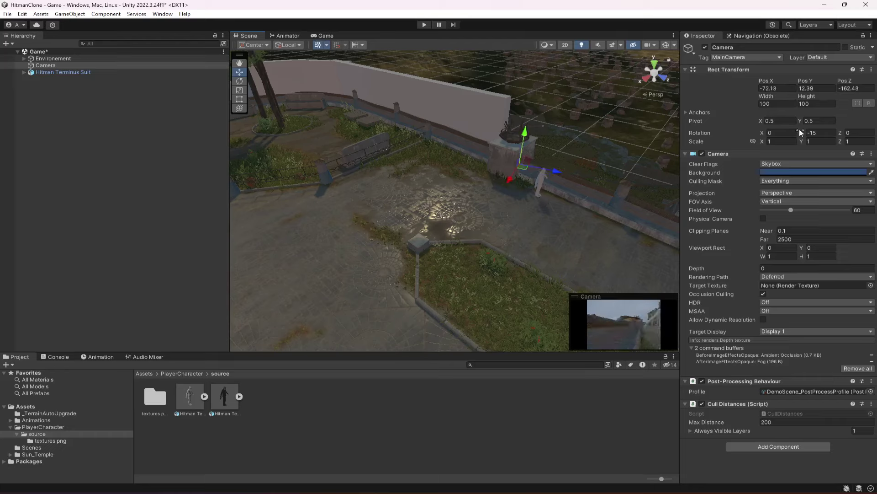
pyautogui.write('0')
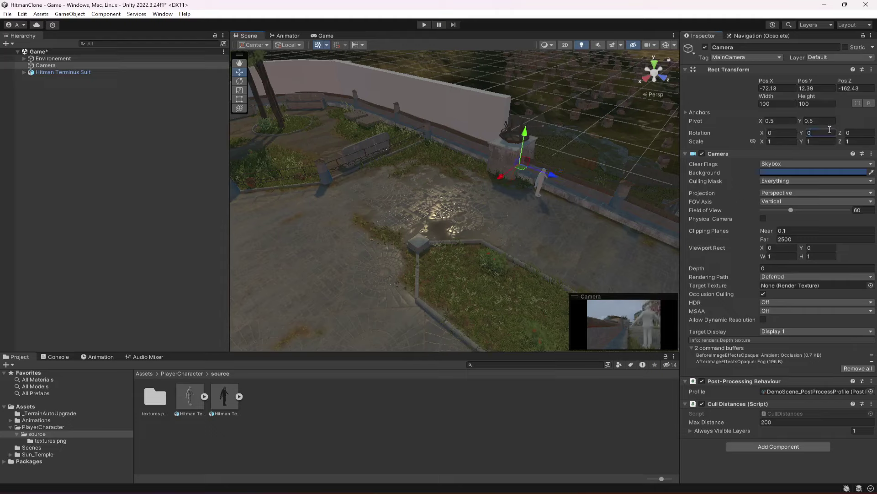
# Center the Camera behind the character at about X -71.32, Y 13.06, Z -162.55, and check the framing in the game view.
pyautogui.moveTo(491, 172); pyautogui.dragTo(496, 192)
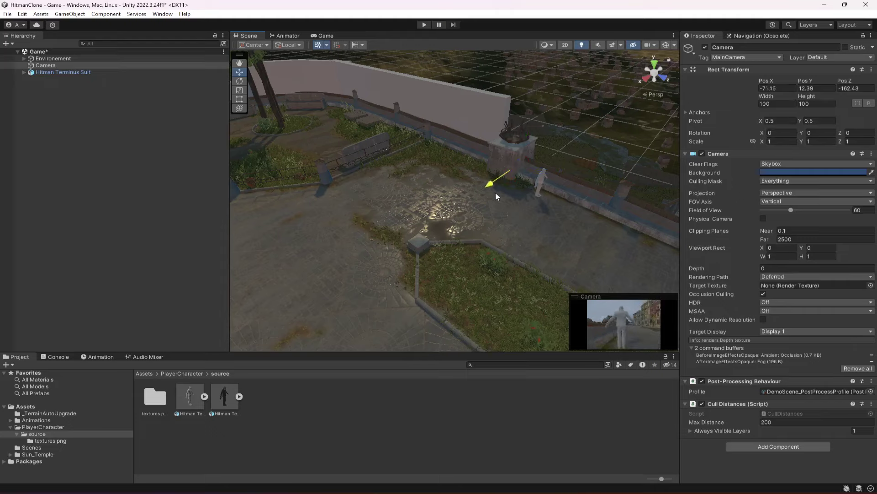
pyautogui.moveTo(528, 126); pyautogui.dragTo(534, 162)
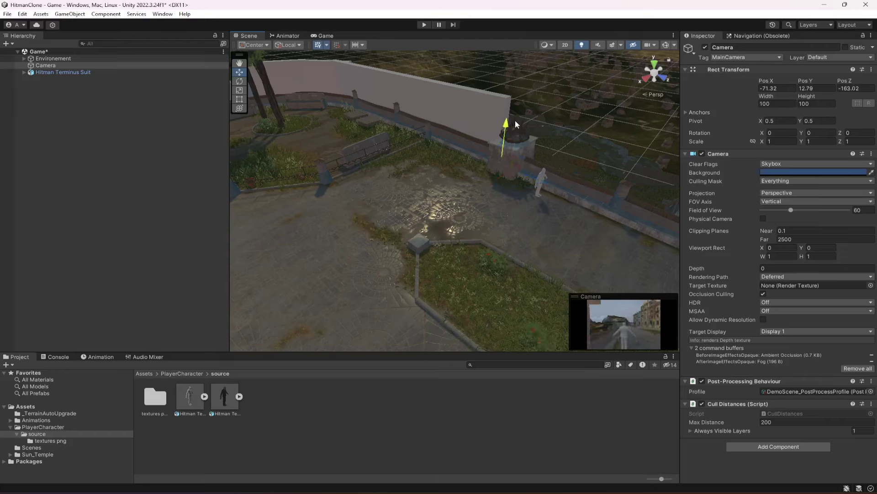
pyautogui.moveTo(515, 119); pyautogui.dragTo(526, 137)
pyautogui.moveTo(534, 169); pyautogui.dragTo(543, 172)
pyautogui.click(323, 37)
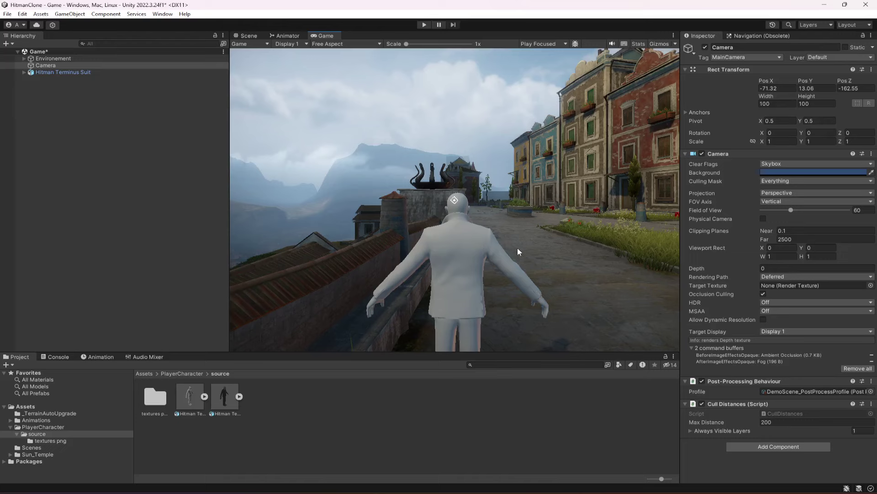
# Move the Hitman Terminus Suit onto the steps at the blue building's door, to about X -52.32, Y 12.21, Z -167.65.
pyautogui.click(250, 36)
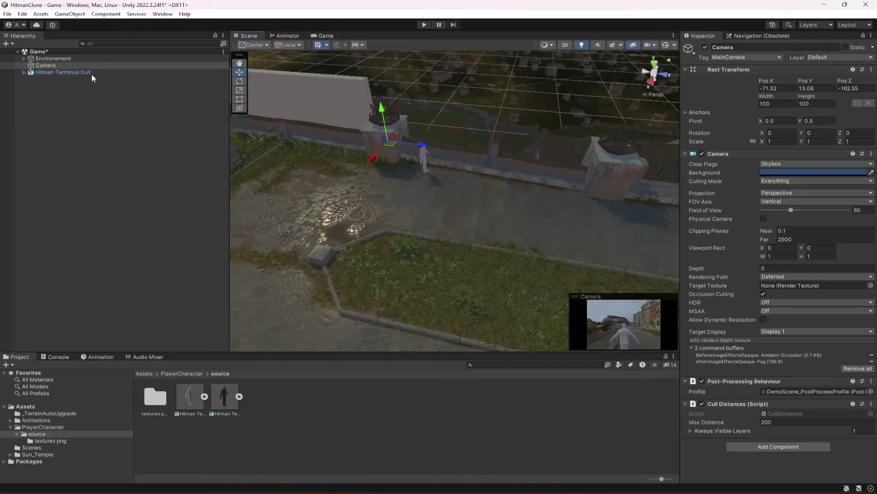
pyautogui.click(92, 72)
pyautogui.moveTo(364, 123); pyautogui.dragTo(571, 211, button='right')
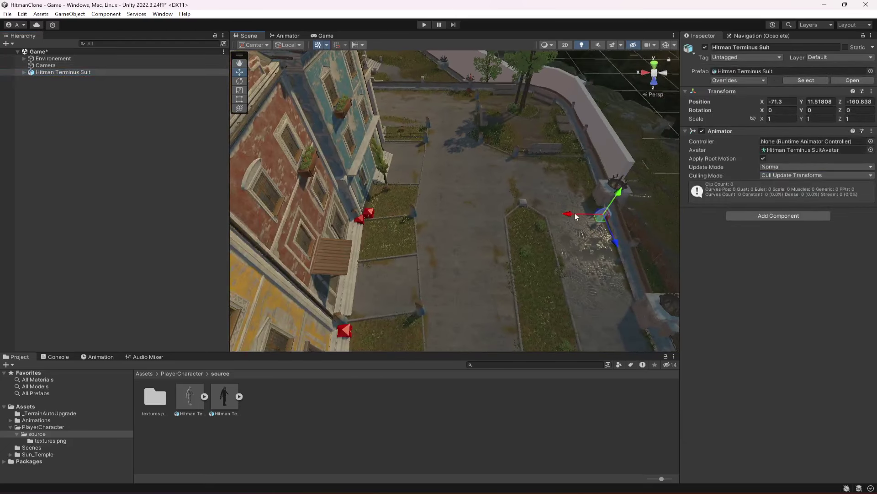
pyautogui.moveTo(575, 213); pyautogui.dragTo(368, 211)
pyautogui.moveTo(368, 211); pyautogui.dragTo(394, 244, button='right')
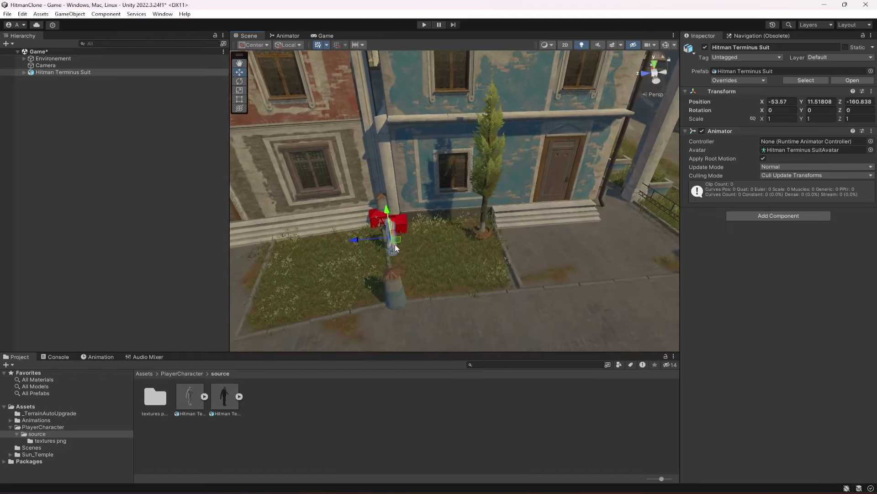
pyautogui.moveTo(353, 240); pyautogui.dragTo(572, 167)
pyautogui.scroll(5, 592, 231)
pyautogui.moveTo(600, 258); pyautogui.dragTo(456, 204, button='right')
pyautogui.press('f')
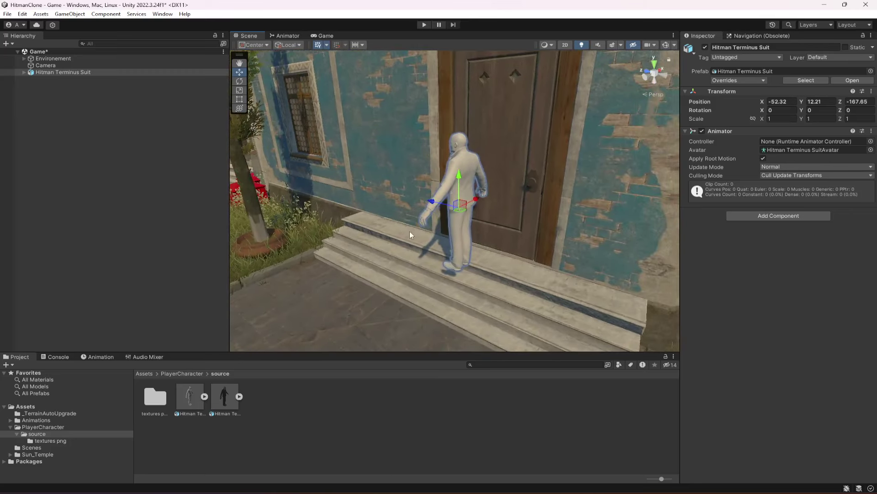
pyautogui.moveTo(471, 245); pyautogui.dragTo(487, 253, button='right')
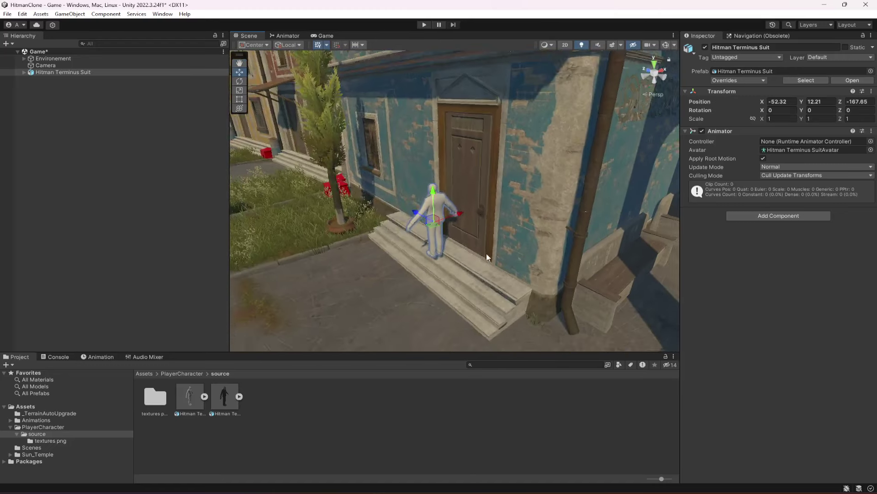
# Increase the model's import Scale Factor further to suit the size of the building's door, and apply it.
pyautogui.click(190, 396)
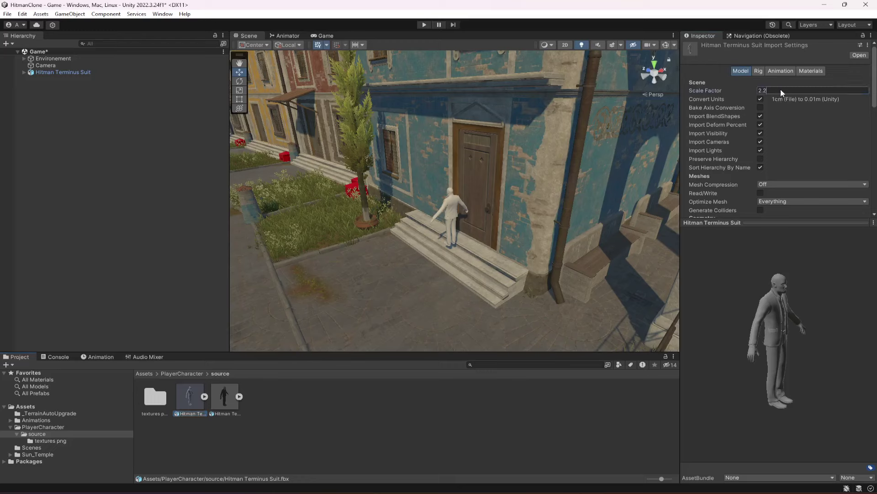
pyautogui.scroll(-5, 781, 185)
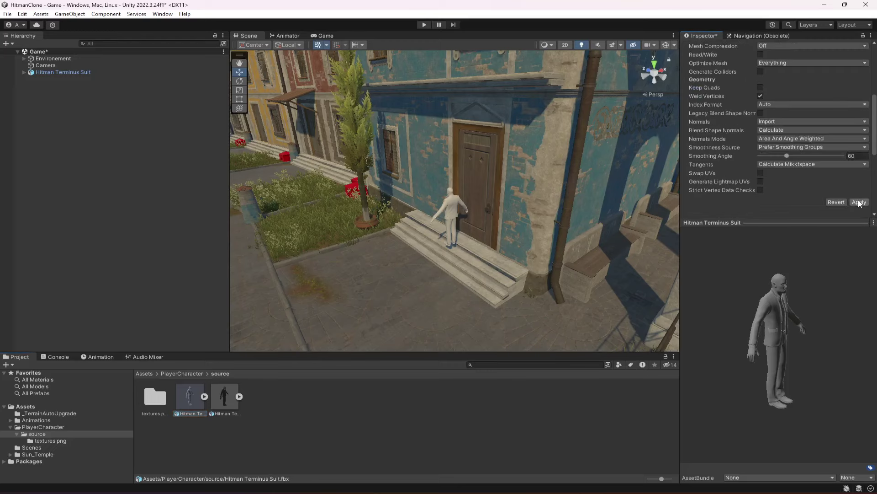
pyautogui.click(859, 202)
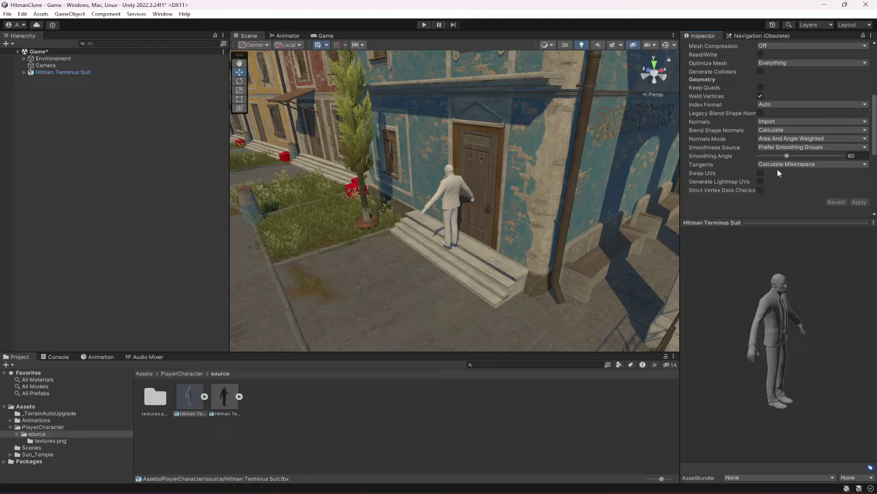
# Move the Hitman Terminus Suit back onto the courtyard paving, to about X -60.88, Y 11.53, Z -167.65.
pyautogui.moveTo(538, 261); pyautogui.dragTo(412, 204, button='right')
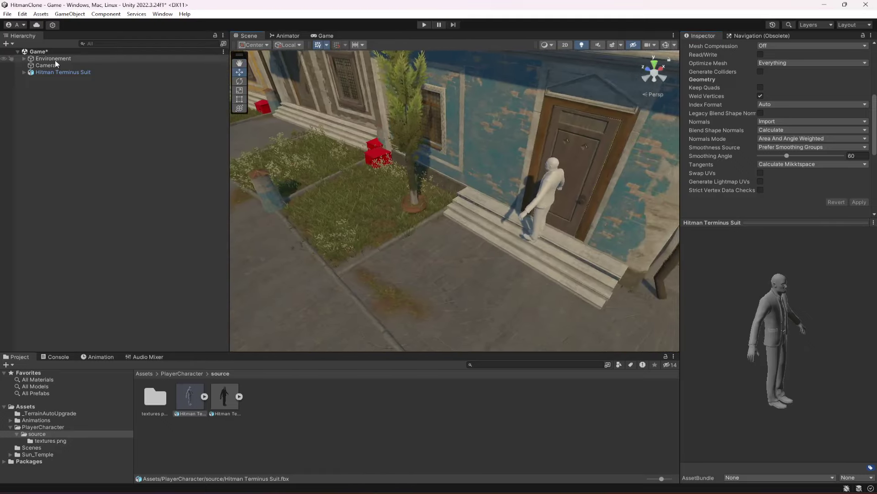
pyautogui.click(56, 72)
pyautogui.moveTo(577, 210); pyautogui.dragTo(645, 210, button='middle')
pyautogui.moveTo(645, 209); pyautogui.dragTo(564, 262)
pyautogui.press('f')
pyautogui.moveTo(466, 279); pyautogui.dragTo(284, 187)
pyautogui.moveTo(438, 185)
pyautogui.keyDown('alt'); pyautogui.mouseDown()
pyautogui.moveTo(339, 185)
pyautogui.moveTo(530, 224)
pyautogui.moveTo(444, 186)
pyautogui.mouseUp(); pyautogui.keyUp('alt')
pyautogui.press('f')
# Move the Camera behind the character in the courtyard, to about X -60.87, Y 13.35, Z -169.4.
pyautogui.click(132, 65)
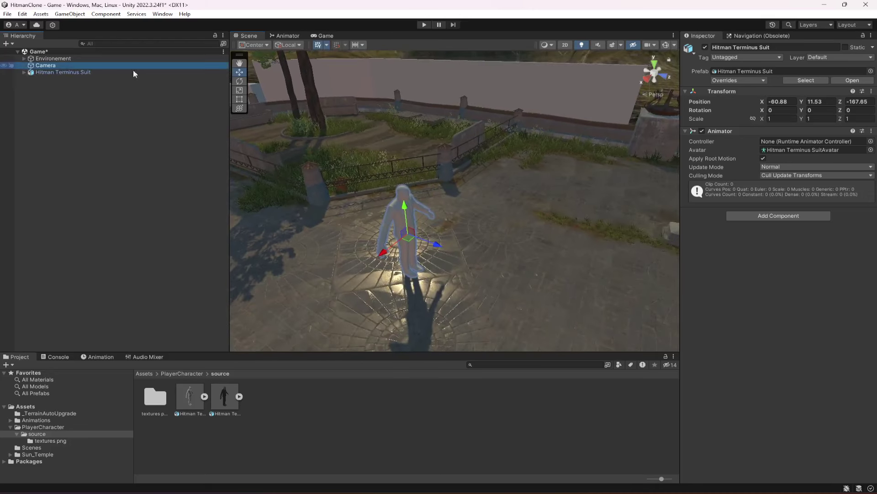
pyautogui.press('f')
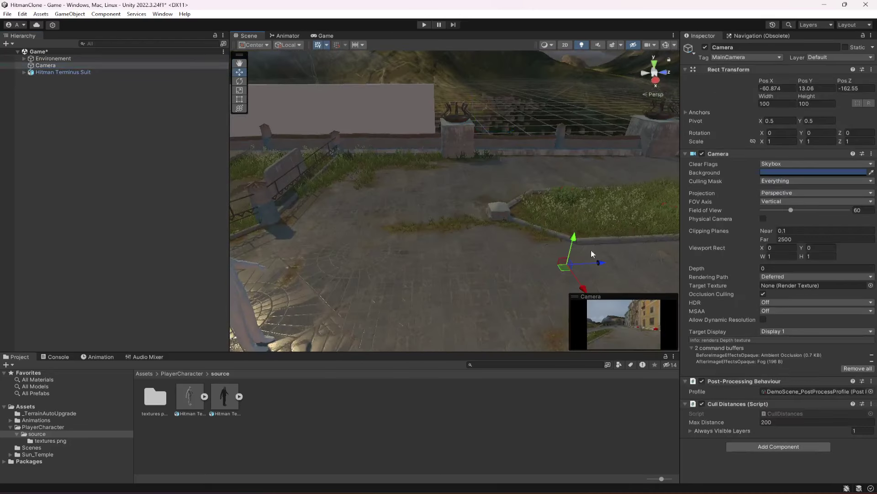
pyautogui.moveTo(600, 262); pyautogui.dragTo(235, 279)
pyautogui.press('f')
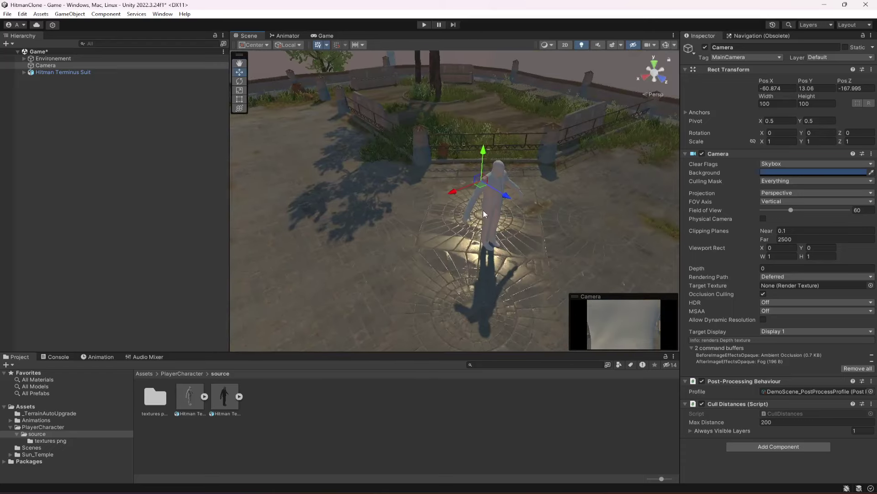
pyautogui.moveTo(505, 196); pyautogui.dragTo(443, 197)
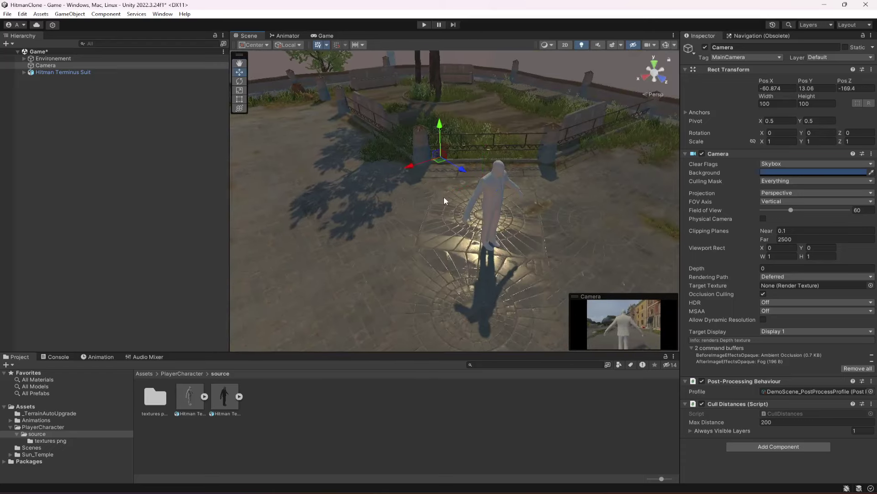
pyautogui.moveTo(440, 124); pyautogui.dragTo(453, 111)
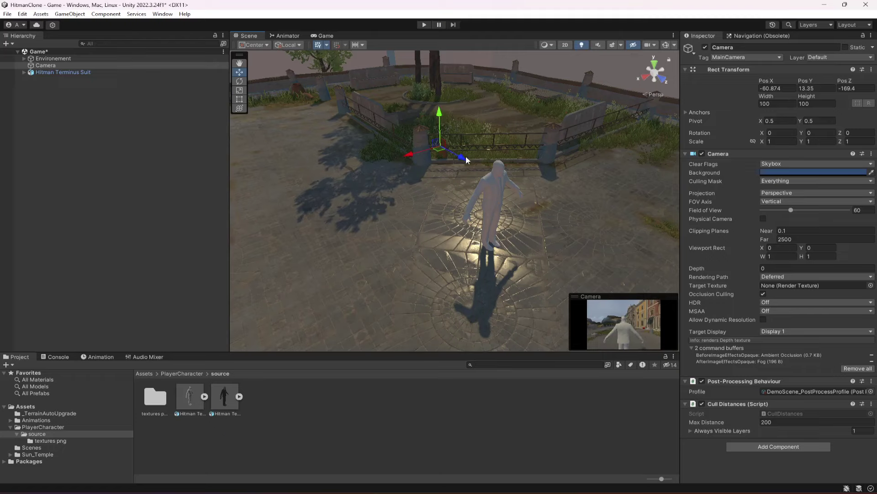
# Move the Camera slightly farther behind the character, to about Z -169.67, and save the scene.
pyautogui.moveTo(467, 160); pyautogui.dragTo(456, 157)
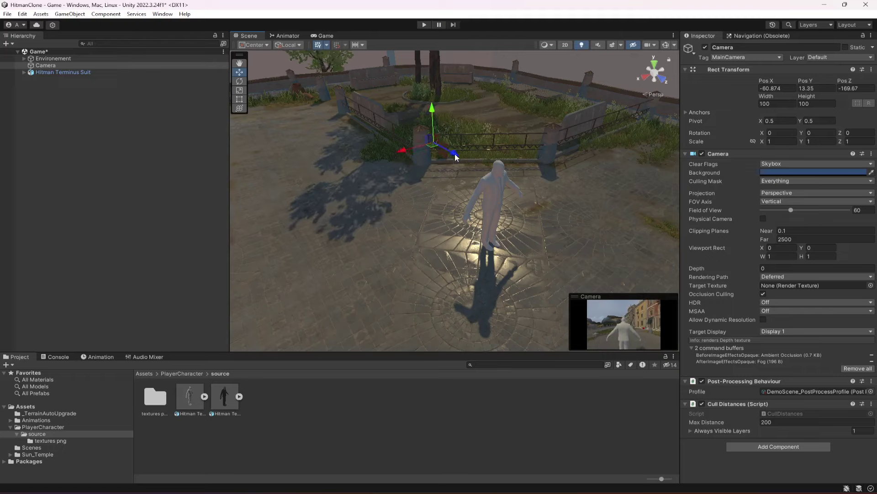
pyautogui.hotkey('ctrl', 's')
pyautogui.click(106, 128)
# Check the Hitman Terminus Suit's Animator component and its model's Rig and Animation import settings.
pyautogui.click(57, 71)
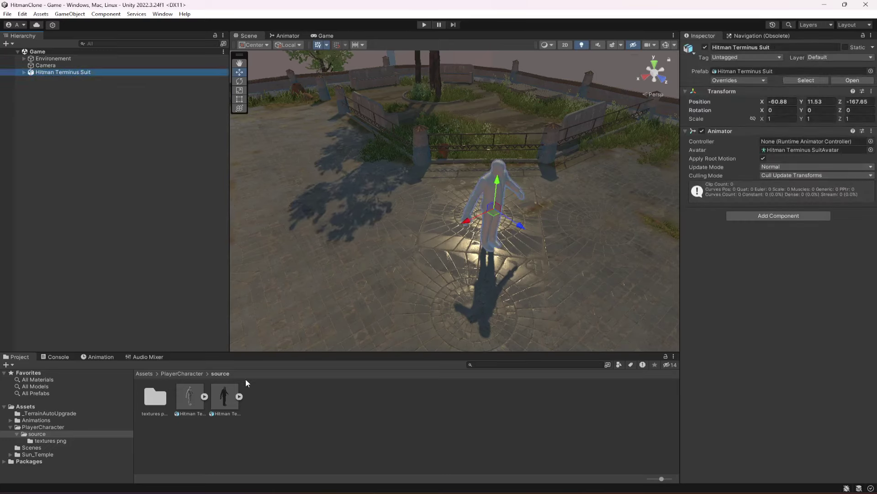
pyautogui.click(190, 397)
pyautogui.click(759, 71)
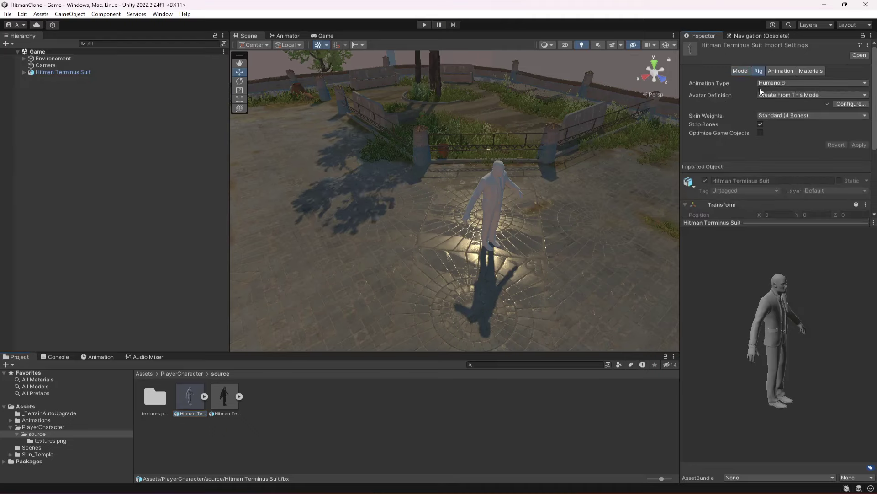
pyautogui.click(780, 72)
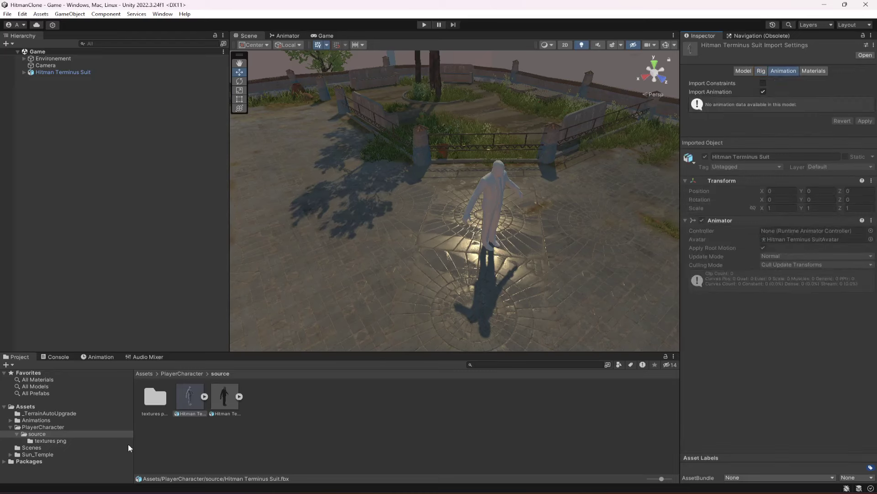
# Preview the Running animation clip from the Animations > Locomotion folder.
pyautogui.click(37, 420)
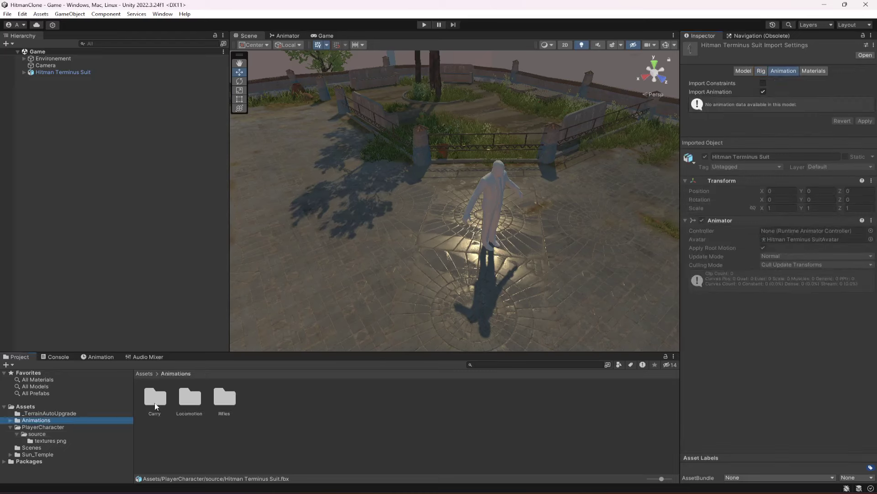
pyautogui.doubleClick(189, 397)
pyautogui.click(192, 397)
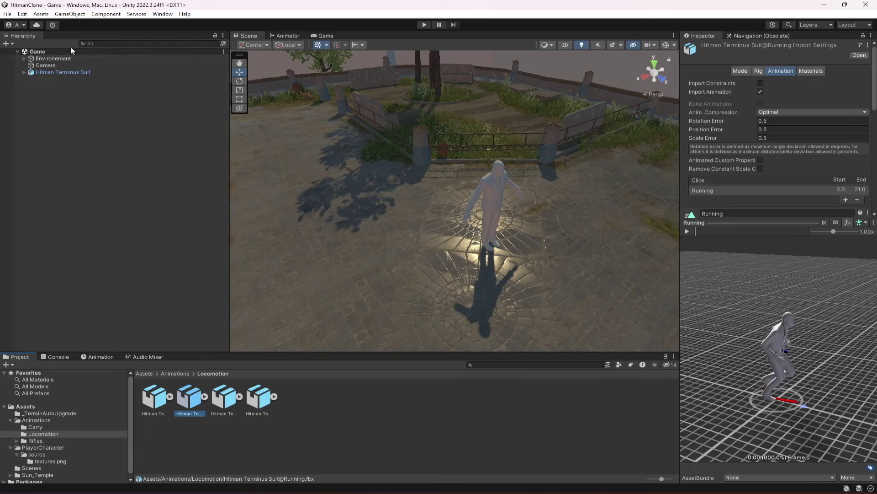
pyautogui.click(689, 232)
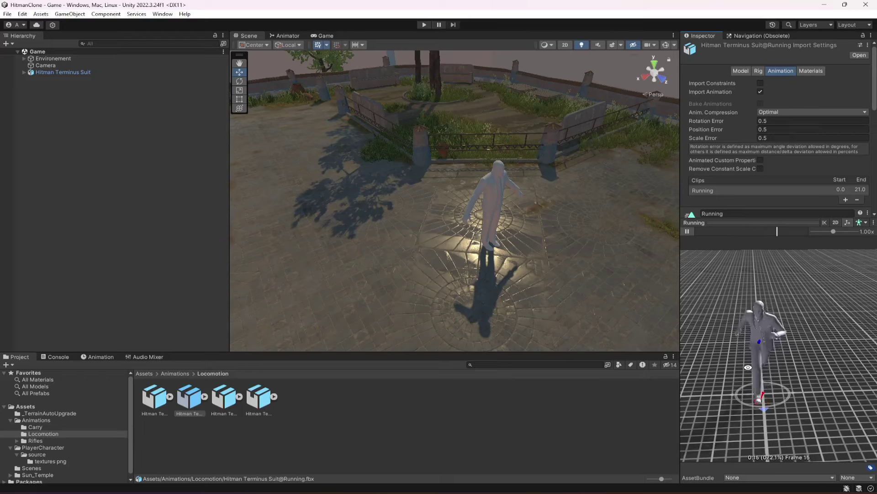
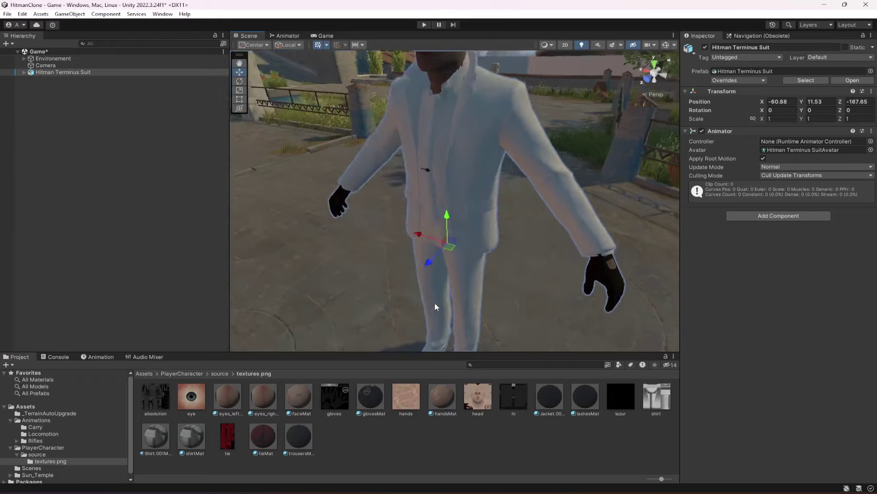
# Apply the Jacket material from the textures png folder to the character's jacket.
pyautogui.scroll(-5, 520, 289)
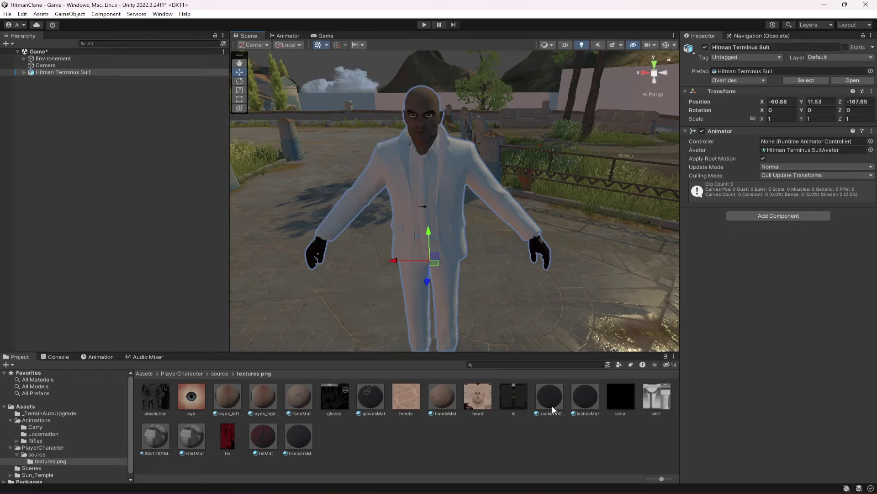
pyautogui.moveTo(552, 403); pyautogui.dragTo(456, 229)
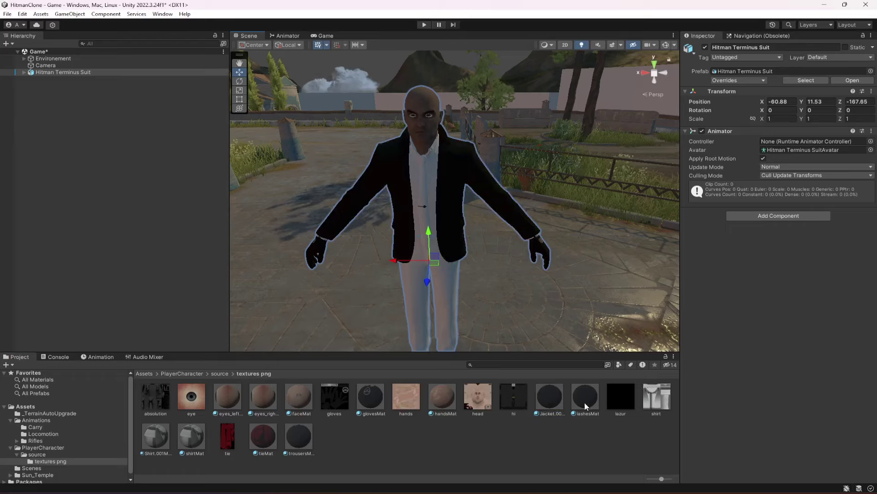
# Try to apply the lashesMat material to the eyelashes on the character's face.
pyautogui.moveTo(586, 404); pyautogui.dragTo(430, 120)
pyautogui.moveTo(463, 147); pyautogui.dragTo(529, 292, button='right')
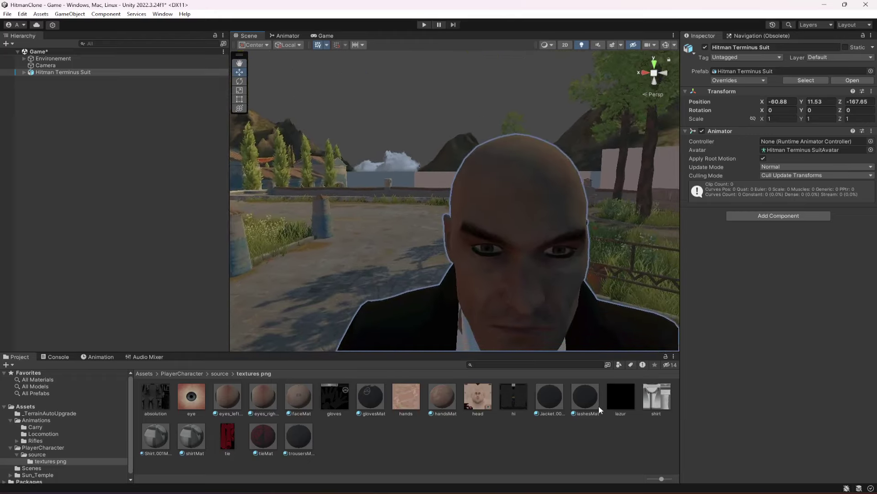
pyautogui.moveTo(587, 399); pyautogui.dragTo(635, 433)
pyautogui.moveTo(618, 380); pyautogui.dragTo(583, 344)
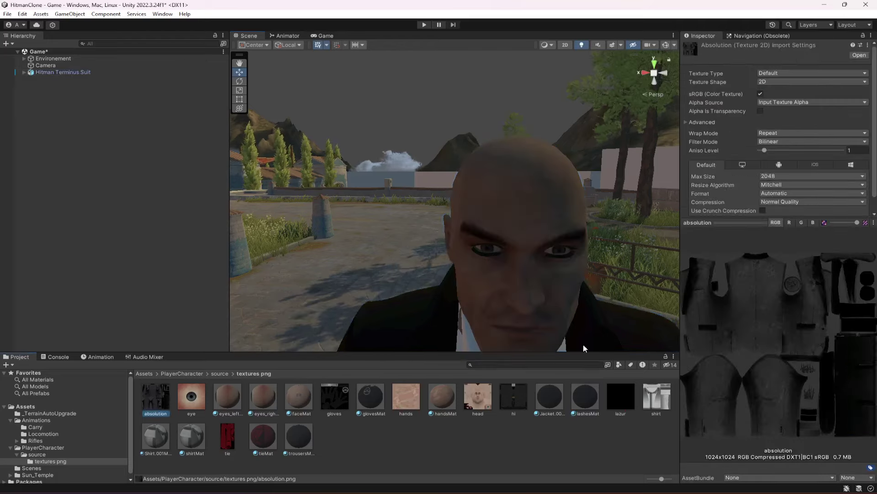
# Apply the Shirt.001Mat material to the shirt under the character's jacket.
pyautogui.scroll(-5, 583, 344)
pyautogui.click(311, 459)
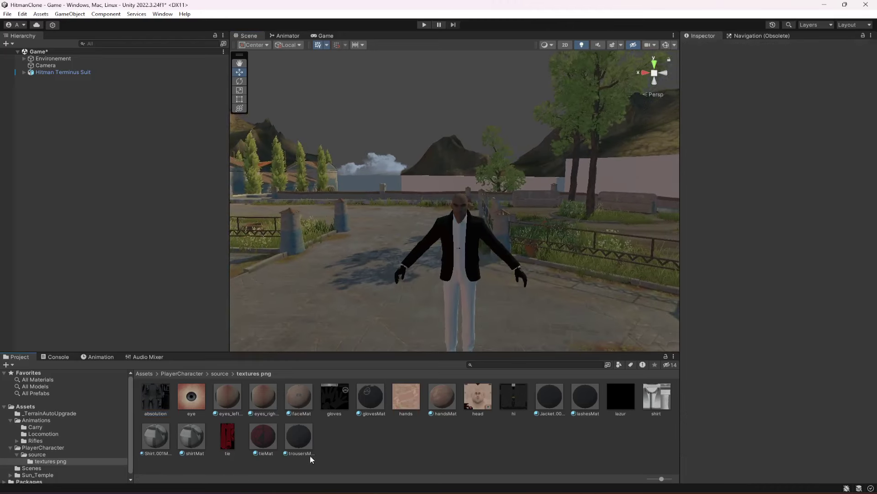
pyautogui.moveTo(165, 445); pyautogui.dragTo(464, 256)
pyautogui.scroll(8, 465, 263)
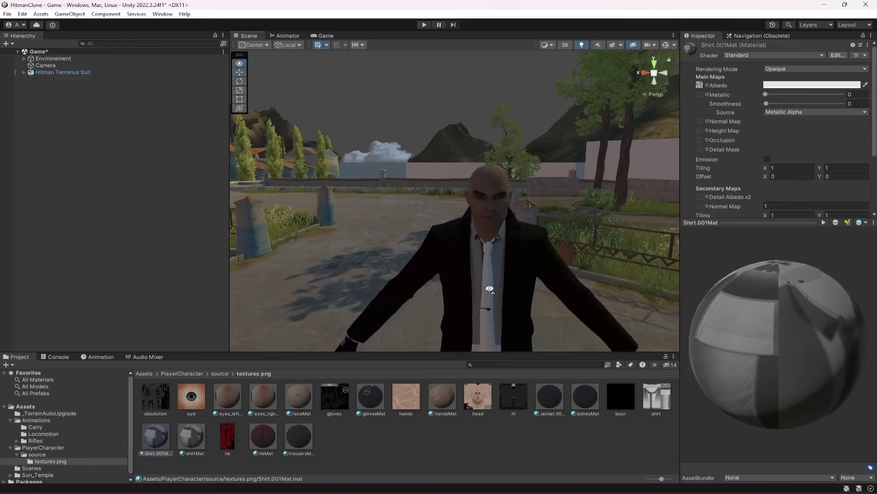
pyautogui.scroll(2, 497, 314)
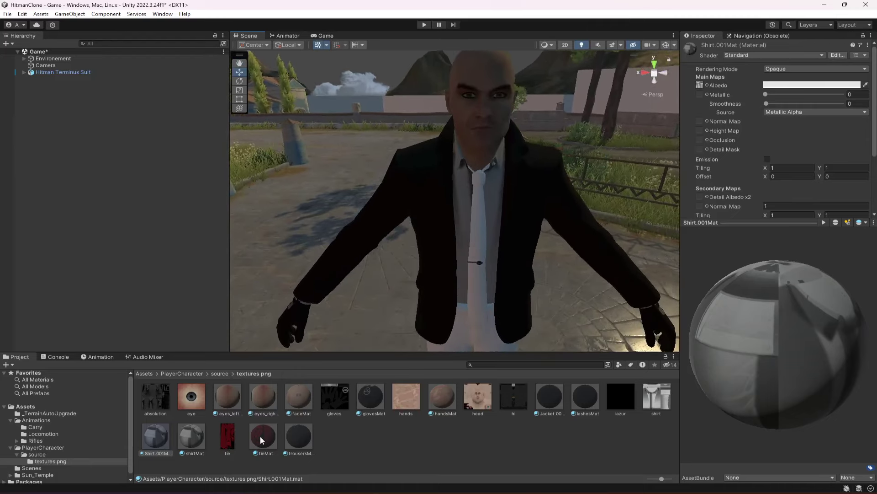
# Try the shirtMat material on the character's front and apply tieMat to the tie.
pyautogui.moveTo(196, 437); pyautogui.dragTo(493, 278)
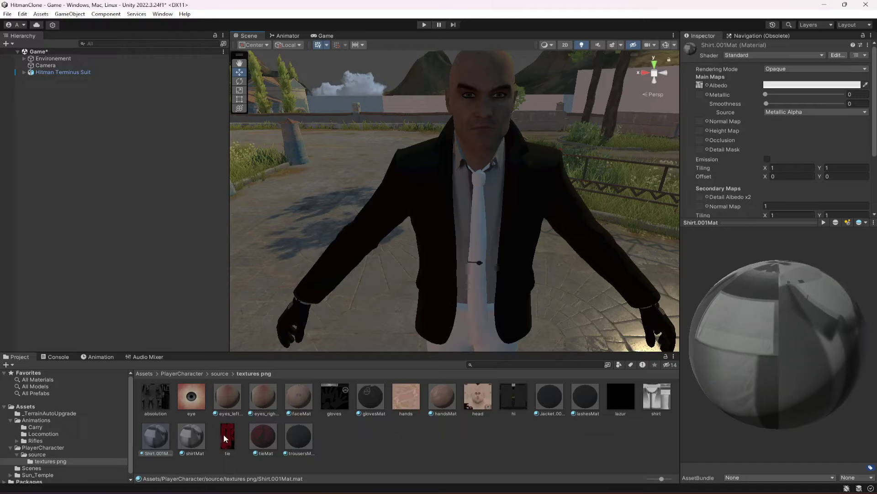
pyautogui.moveTo(260, 441); pyautogui.dragTo(493, 268)
# Apply the shirtMat material to the shirt cuff above the character's glove.
pyautogui.moveTo(492, 269); pyautogui.dragTo(591, 230, button='right')
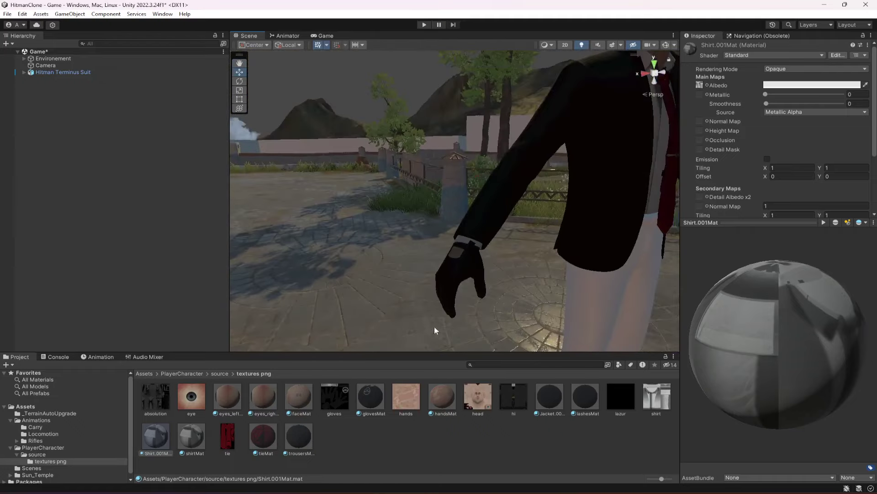
pyautogui.moveTo(193, 436); pyautogui.dragTo(466, 240)
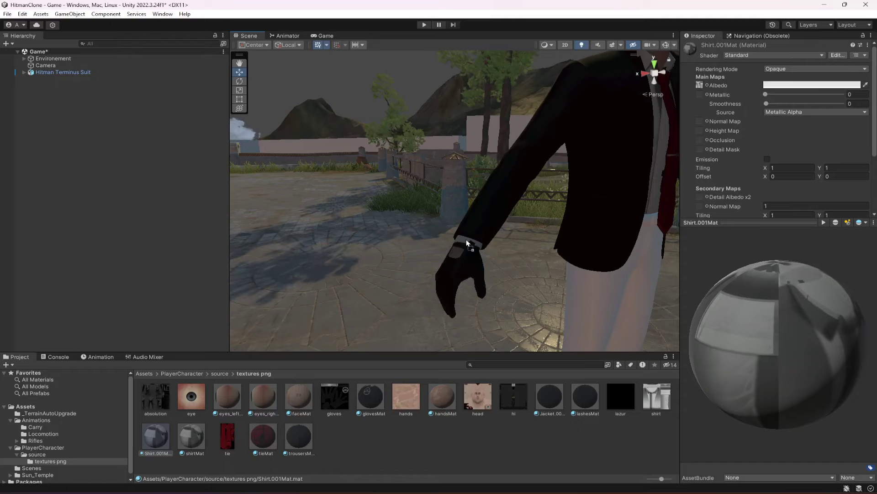
pyautogui.moveTo(464, 239); pyautogui.dragTo(467, 289, button='right')
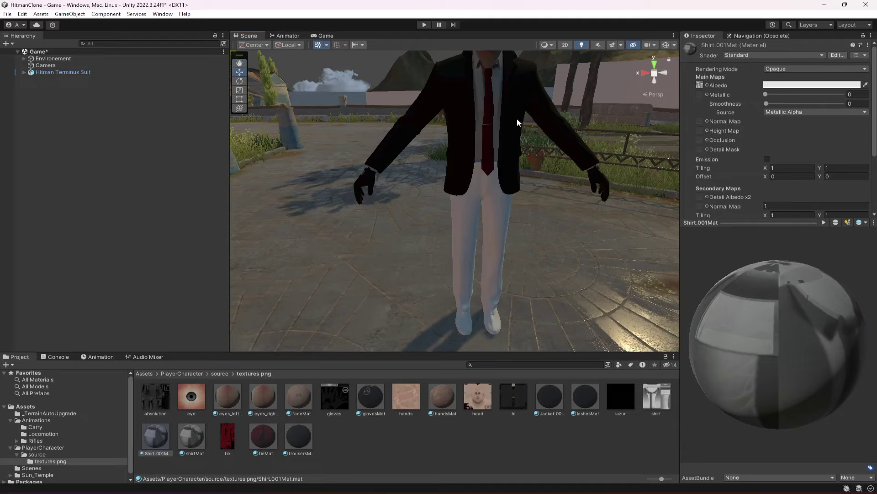
# Apply the trousers material to the character's trousers and check the dressed character in the Game view.
pyautogui.moveTo(307, 450); pyautogui.dragTo(470, 226)
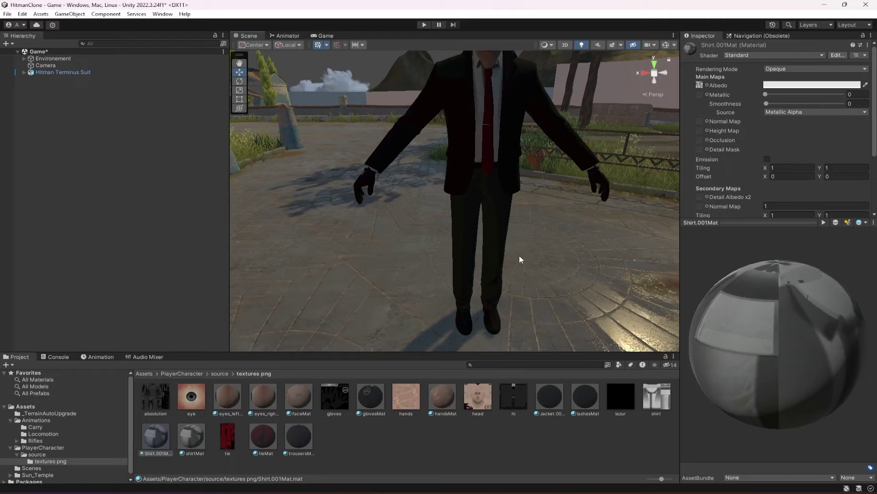
pyautogui.moveTo(580, 245); pyautogui.dragTo(422, 200, button='right')
pyautogui.click(325, 35)
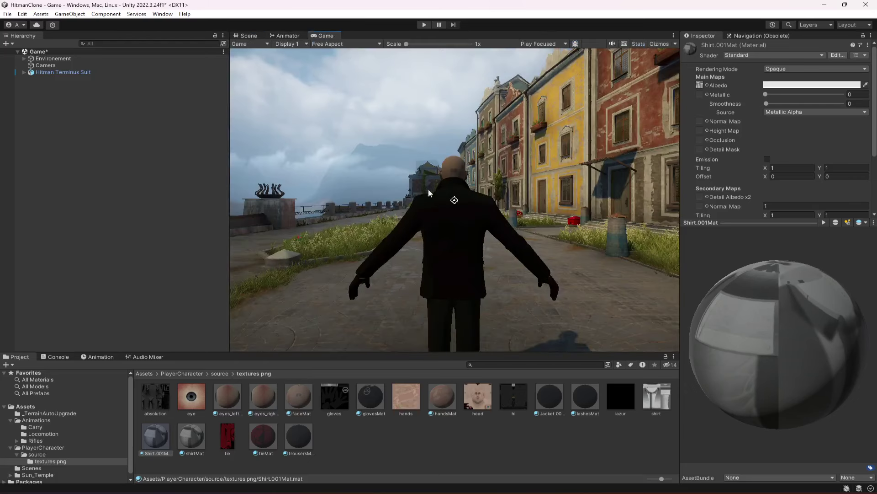
pyautogui.click(247, 37)
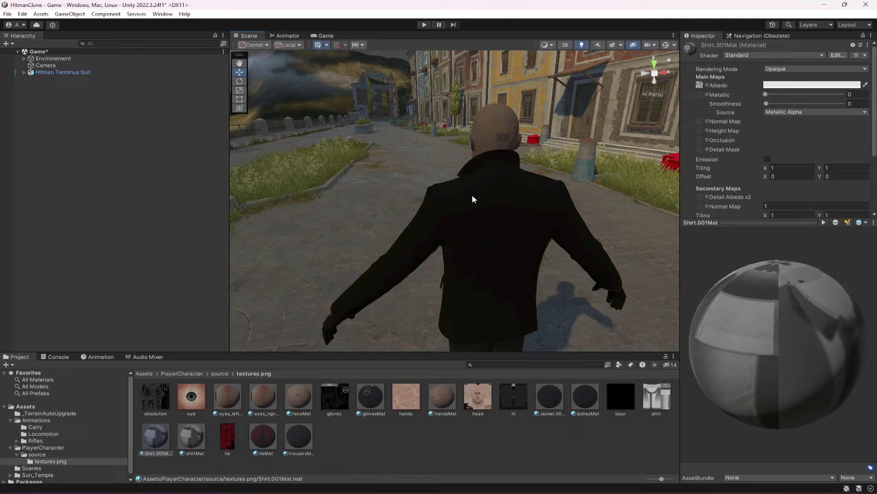
pyautogui.moveTo(481, 266); pyautogui.dragTo(605, 248, button='right')
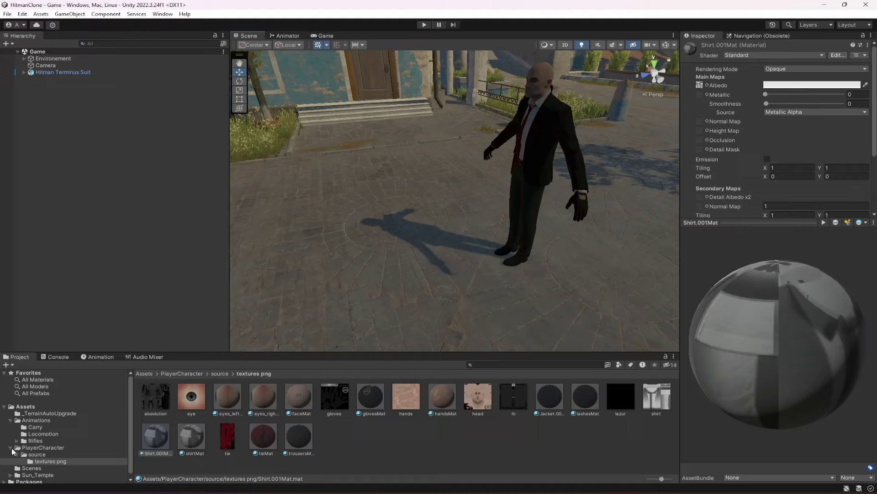
# Preview the Running clip from the Locomotion folder again on the textured character.
pyautogui.click(43, 433)
pyautogui.click(190, 397)
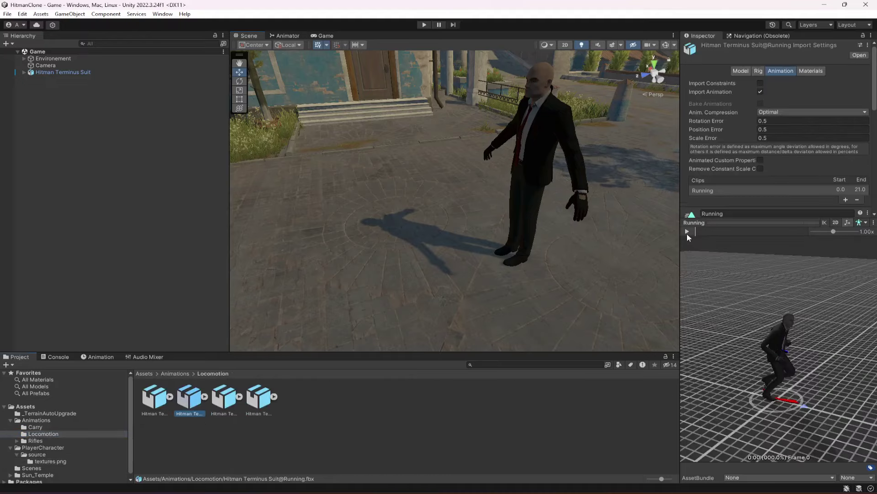
pyautogui.click(687, 232)
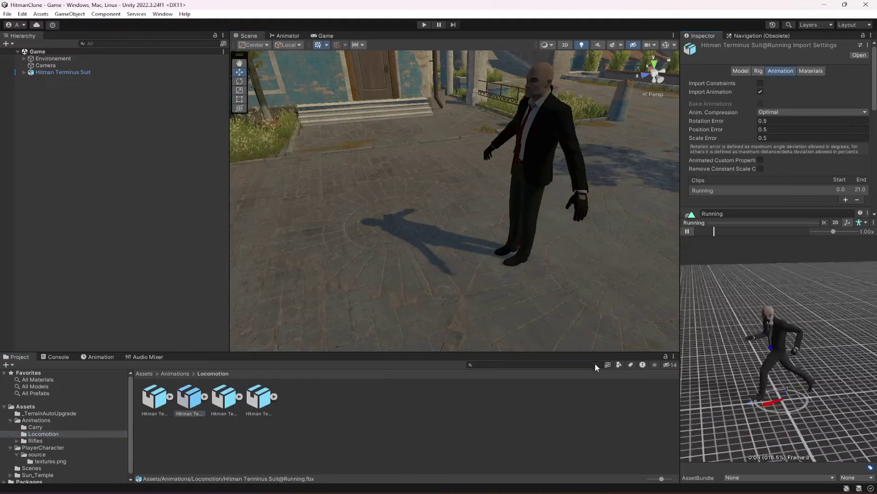
pyautogui.click(327, 430)
# Unpack the Hitman Terminus Suit prefab completely in the scene.
pyautogui.click(88, 72)
pyautogui.keyDown('alt'); pyautogui.moveTo(515, 240); pyautogui.dragTo(621, 231); pyautogui.keyUp('alt')
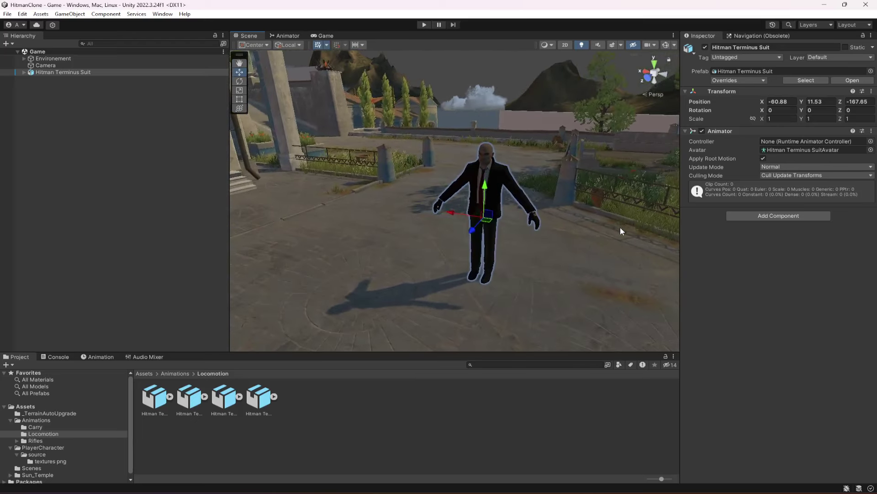
pyautogui.rightClick(69, 72)
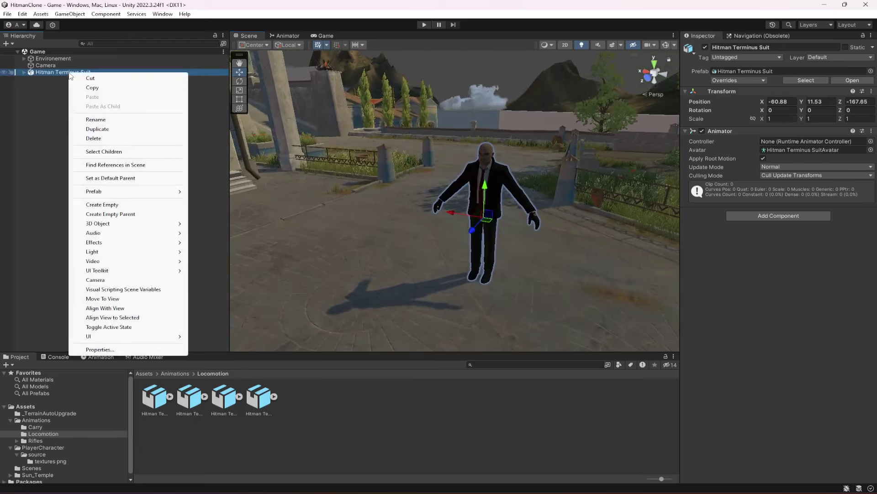
pyautogui.moveTo(124, 190)
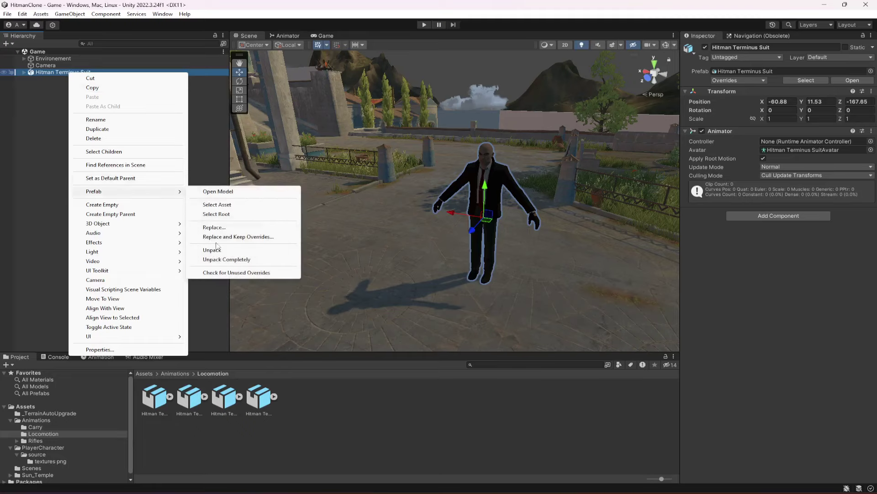
pyautogui.click(218, 260)
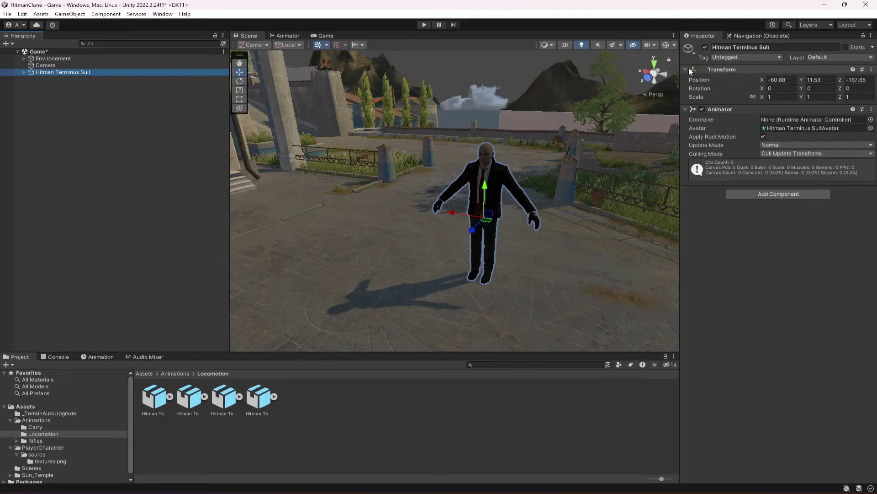
# Rename the Hitman Terminus Suit object to Player and save the scene.
pyautogui.click(781, 47)
pyautogui.write('Pl')
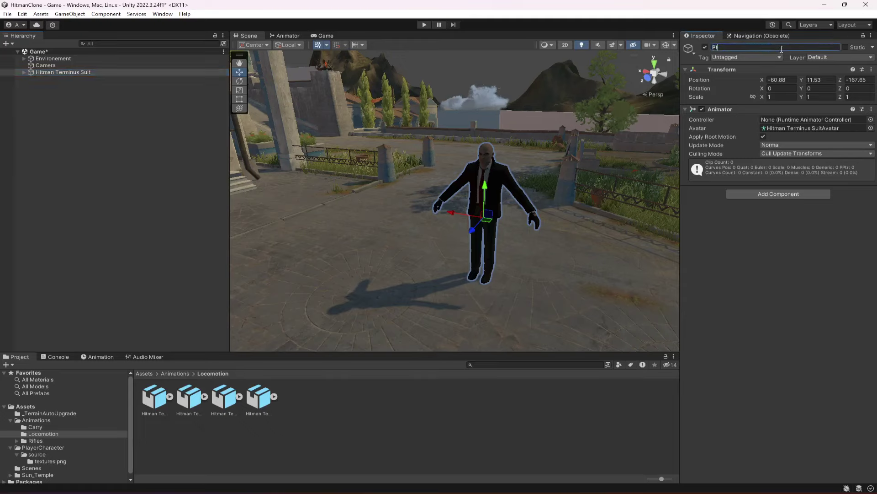
pyautogui.write('ayer')
pyautogui.press('Return')
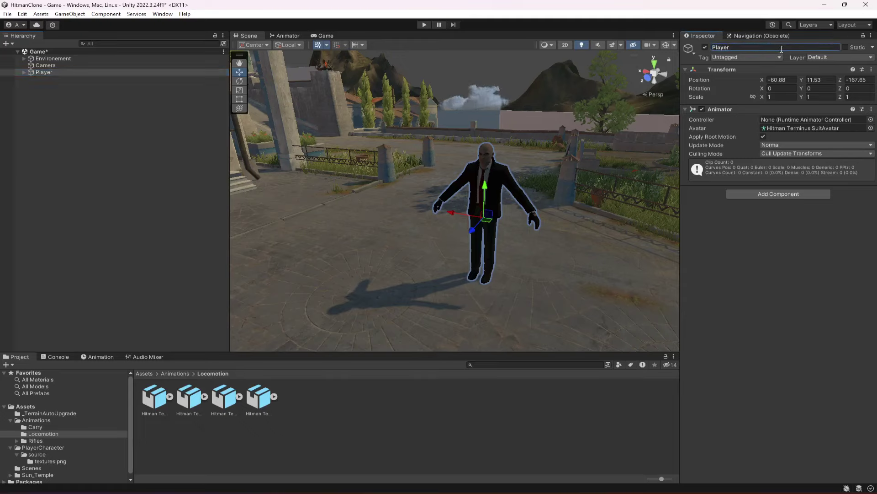
pyautogui.click(82, 116)
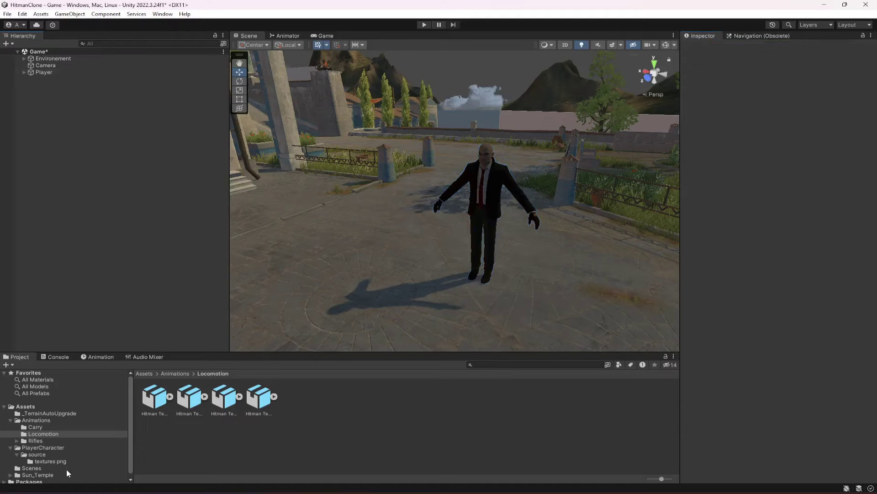
pyautogui.click(10, 421)
pyautogui.hotkey('ctrl', 's')
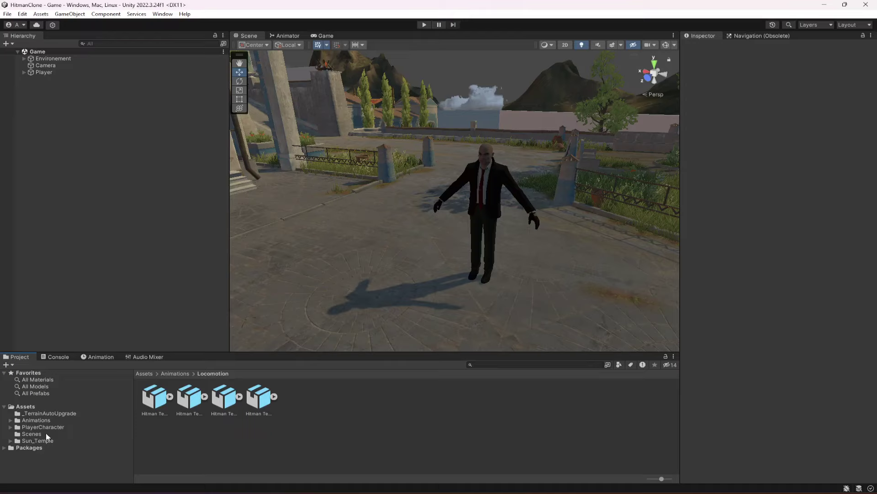
# Create a folder named Game in the project's root Assets folder.
pyautogui.click(51, 407)
pyautogui.rightClick(358, 447)
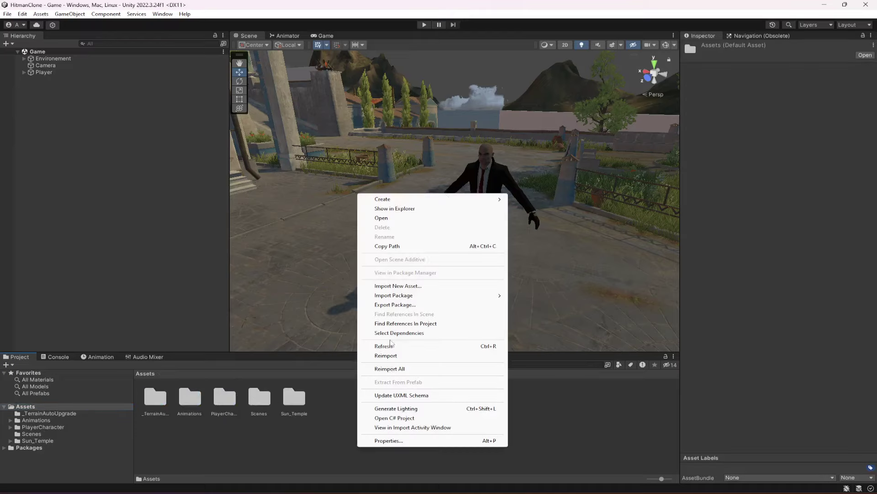
pyautogui.moveTo(441, 199)
pyautogui.click(541, 94)
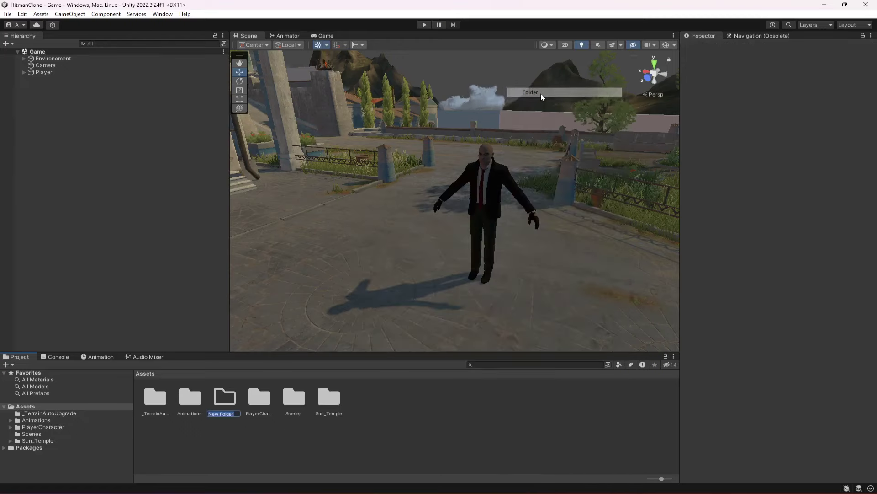
pyautogui.write('Game')
pyautogui.press('Return')
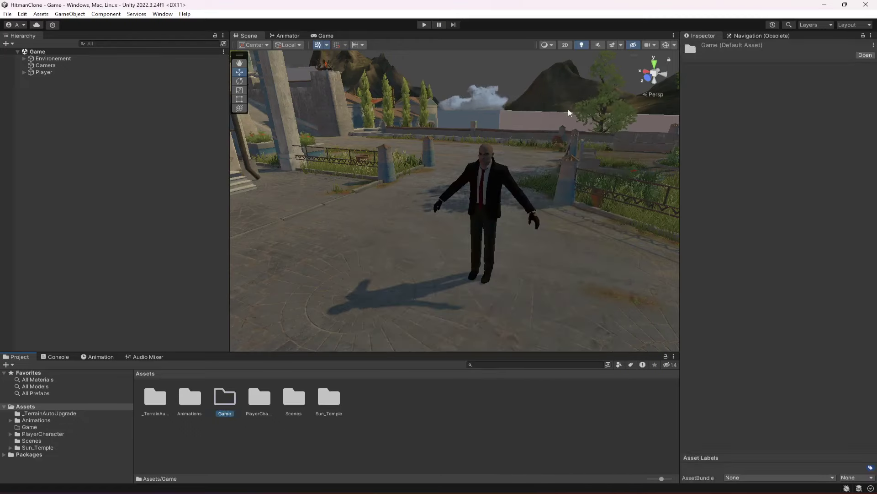
# Move the PlayerCharacter, Animations and Sun_Temple folders into the Game folder.
pyautogui.click(90, 427)
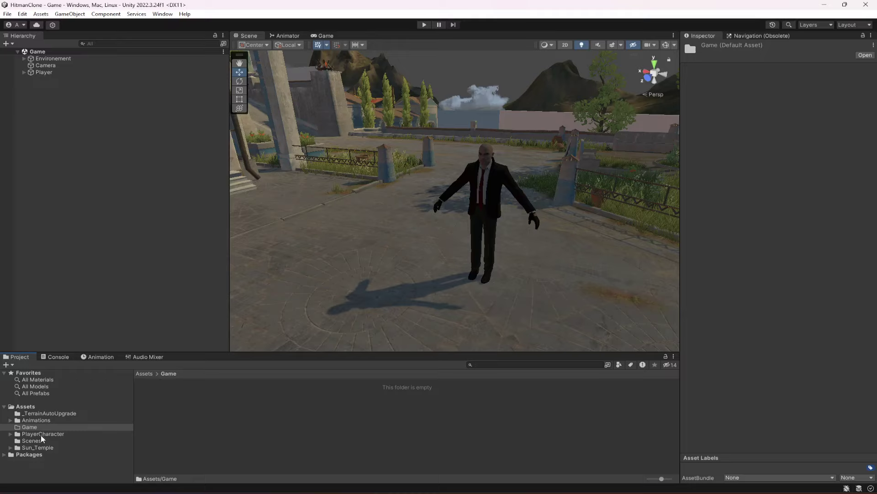
pyautogui.moveTo(44, 435); pyautogui.dragTo(256, 426)
pyautogui.click(40, 421)
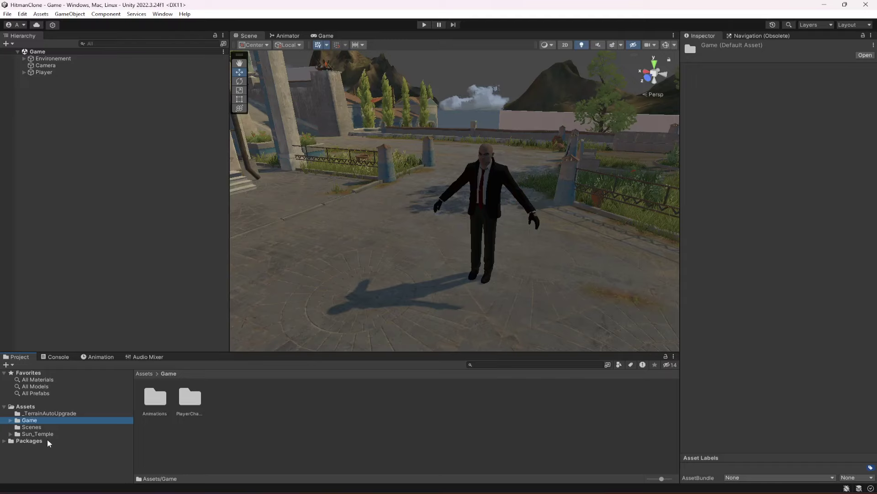
pyautogui.click(46, 435)
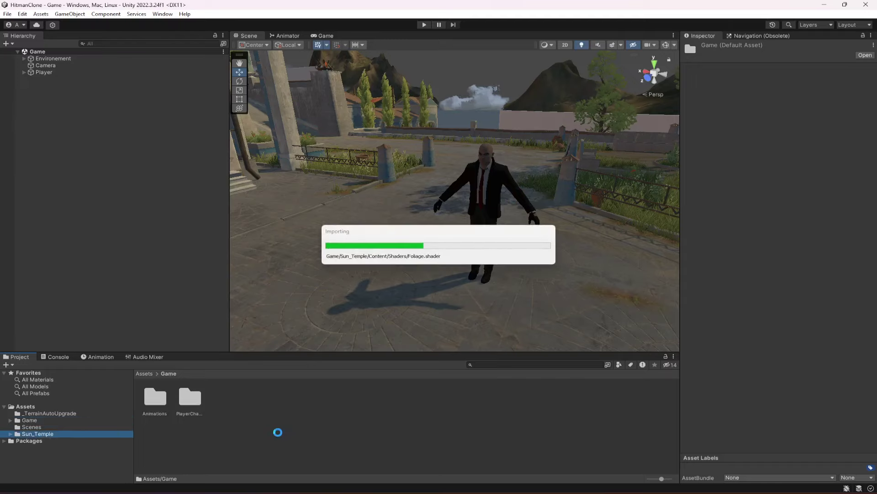
pyautogui.click(35, 427)
pyautogui.click(34, 420)
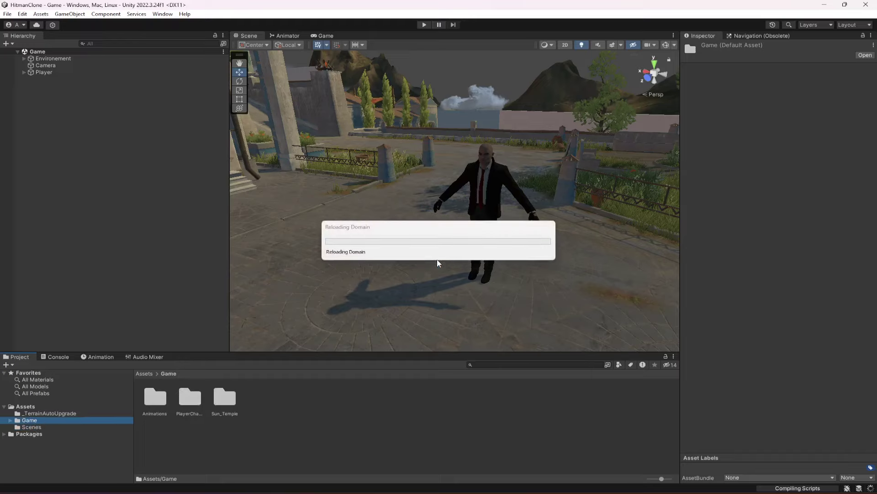
# Check the character and surroundings from behind in the scene and through the game camera.
pyautogui.moveTo(548, 236); pyautogui.dragTo(395, 293, button='right')
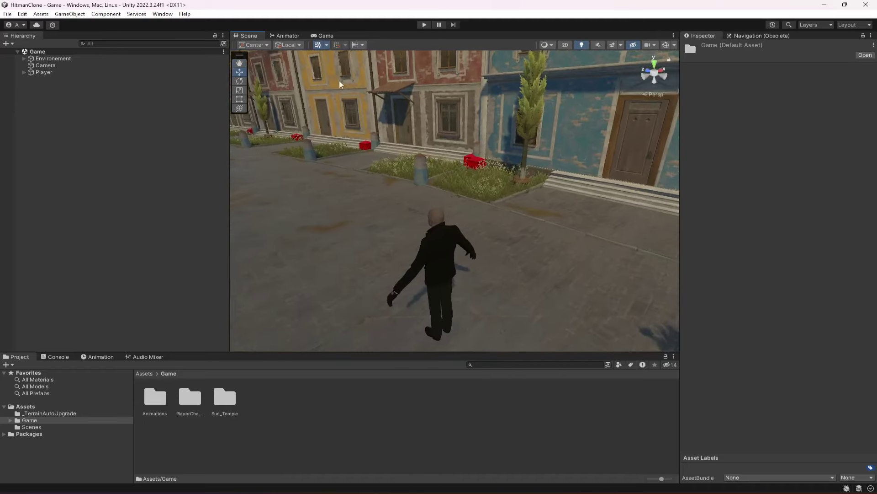
pyautogui.click(320, 35)
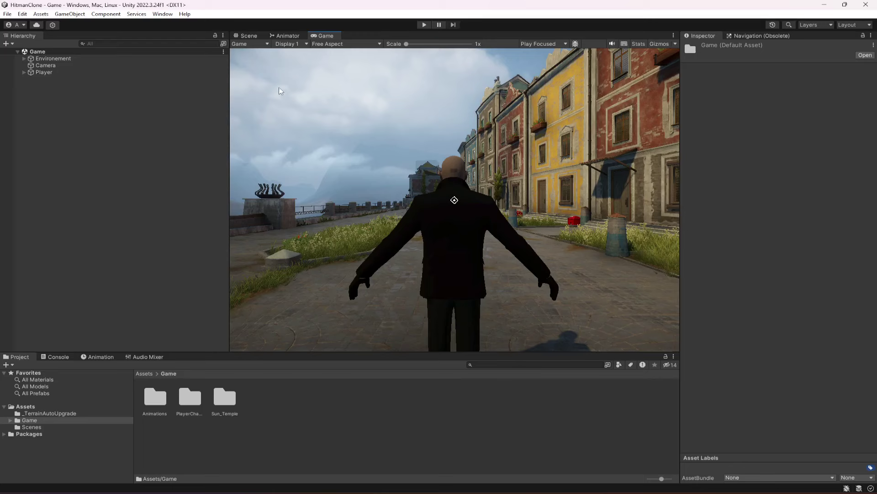
pyautogui.click(243, 38)
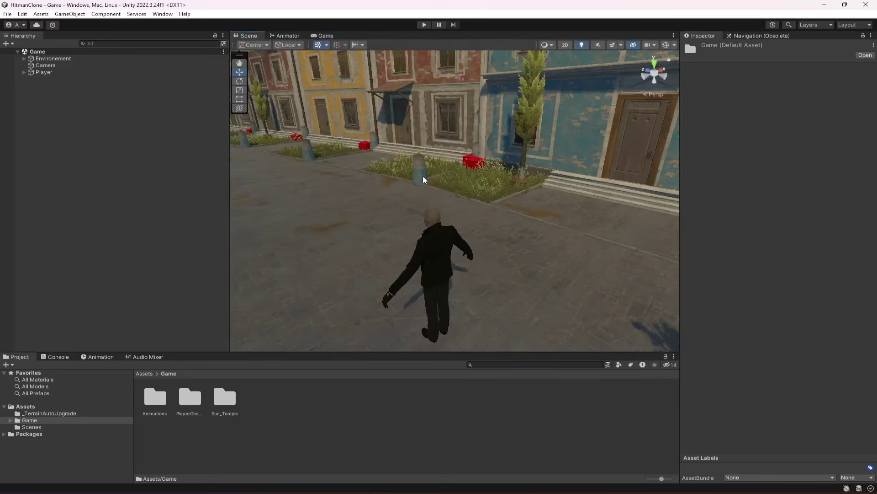